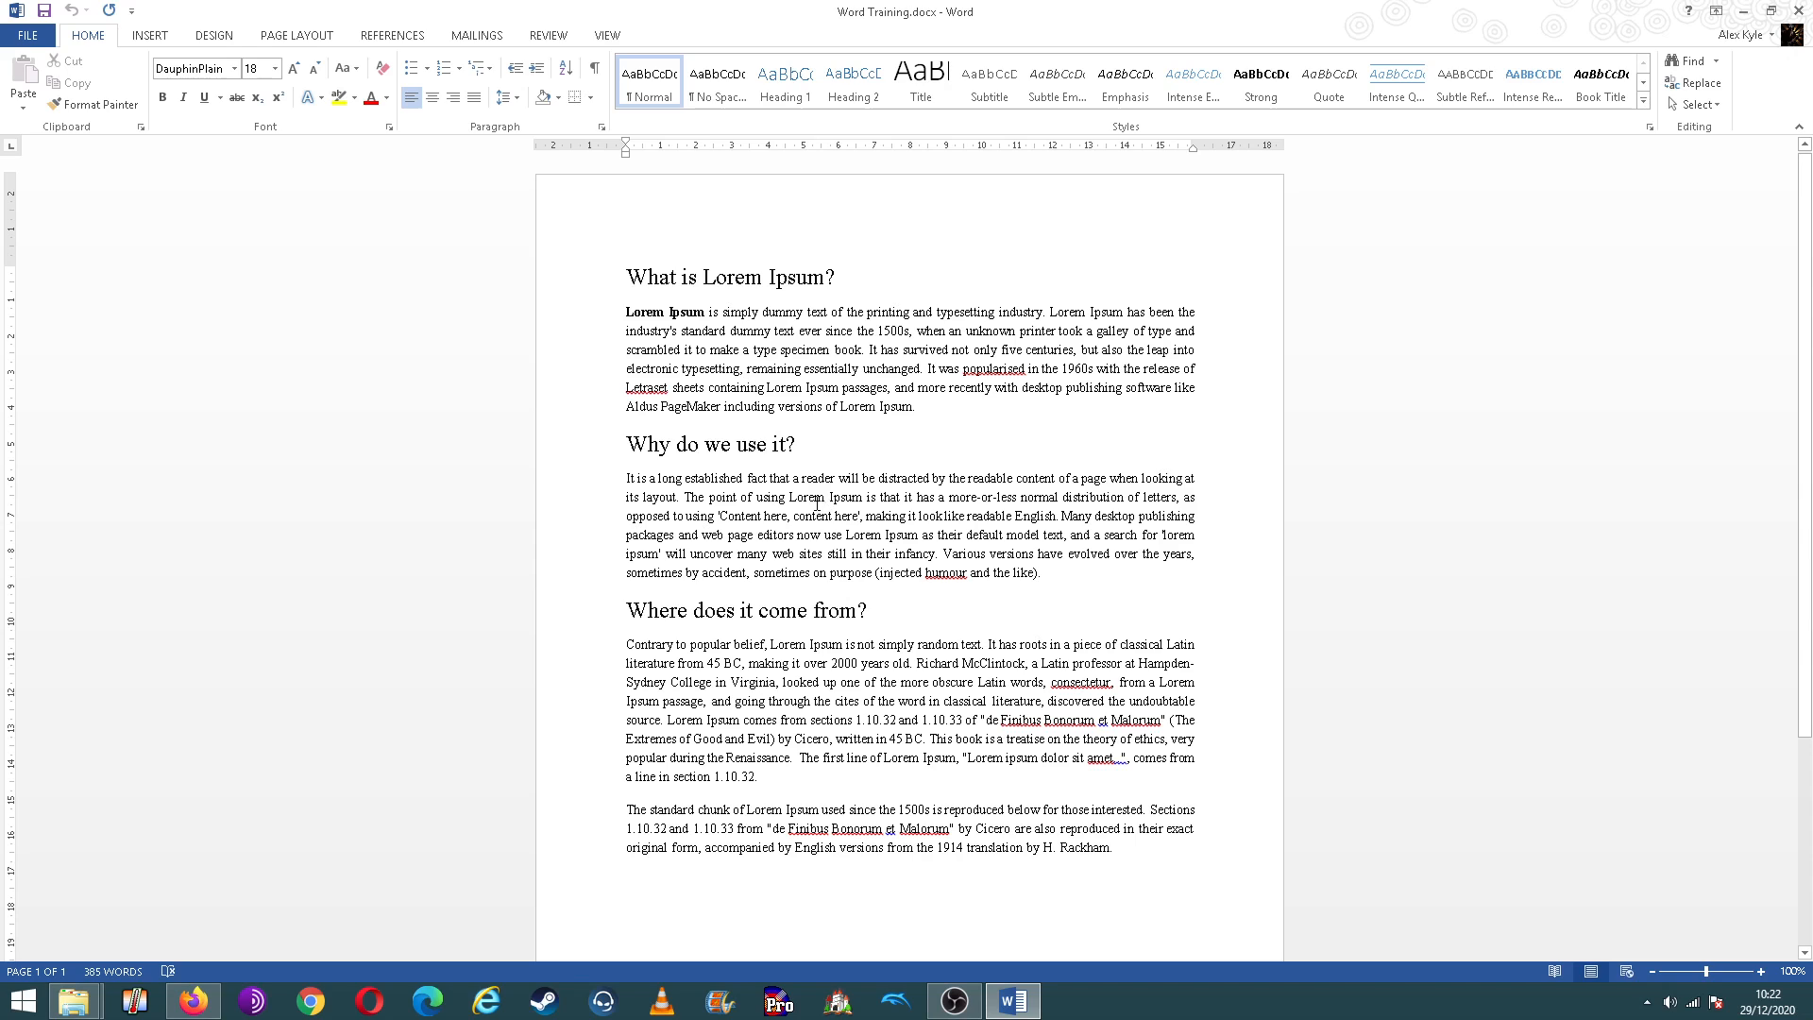
{"action": "left_click", "coordinate": [840, 276]}
{"action": "left_click_drag", "start_coordinate": [824, 278], "coordinate": [811, 280]}
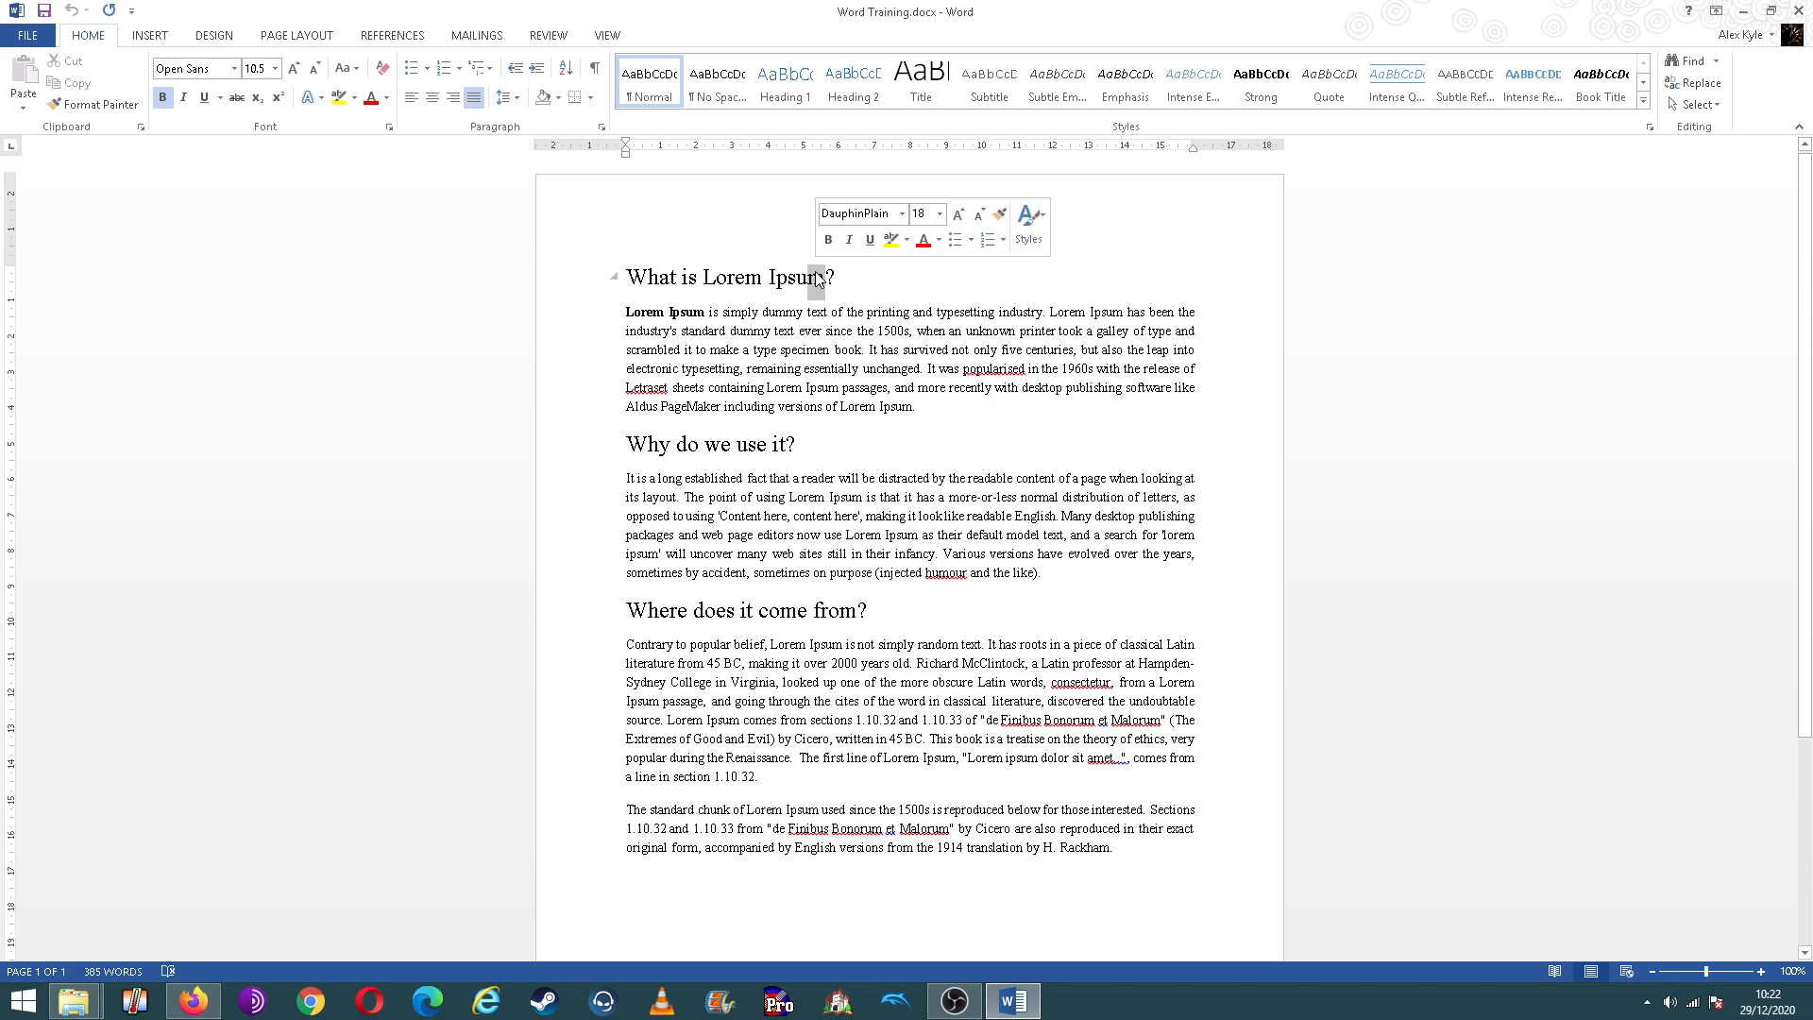
{"action": "left_click", "coordinate": [677, 279]}
{"action": "left_click_drag", "start_coordinate": [622, 283], "coordinate": [847, 280]}
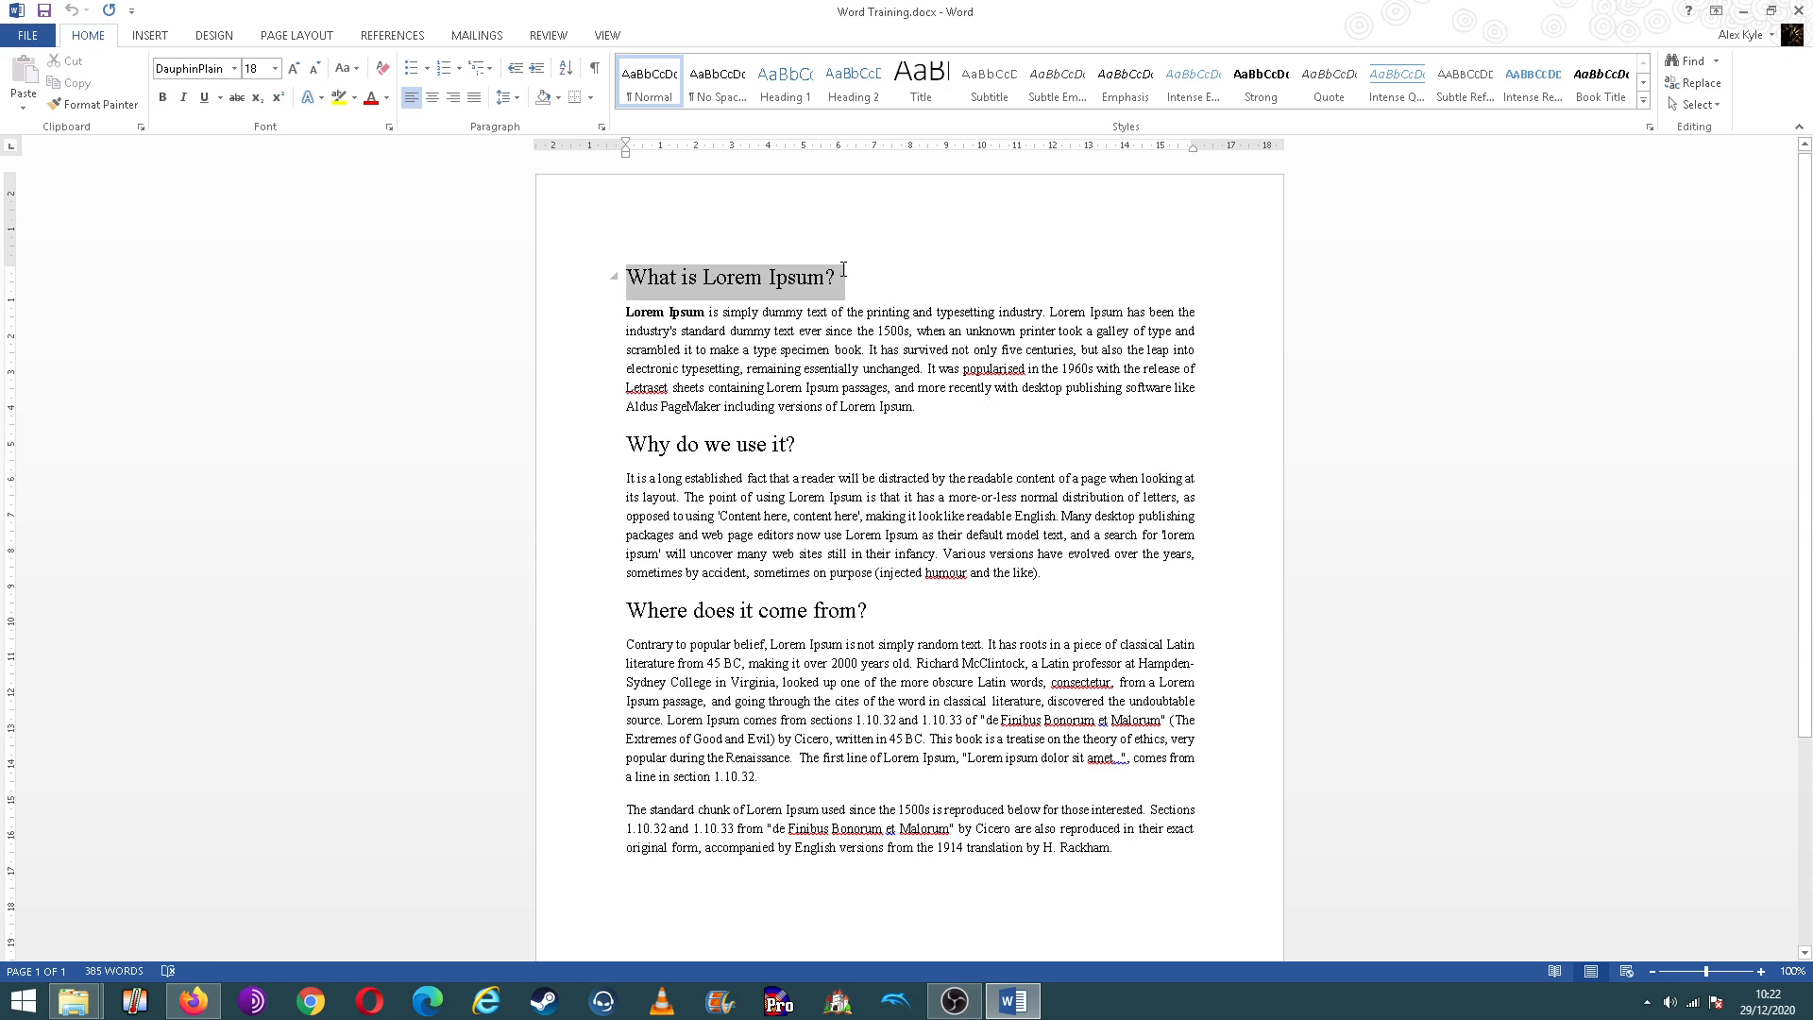
{"action": "left_click", "coordinate": [880, 280]}
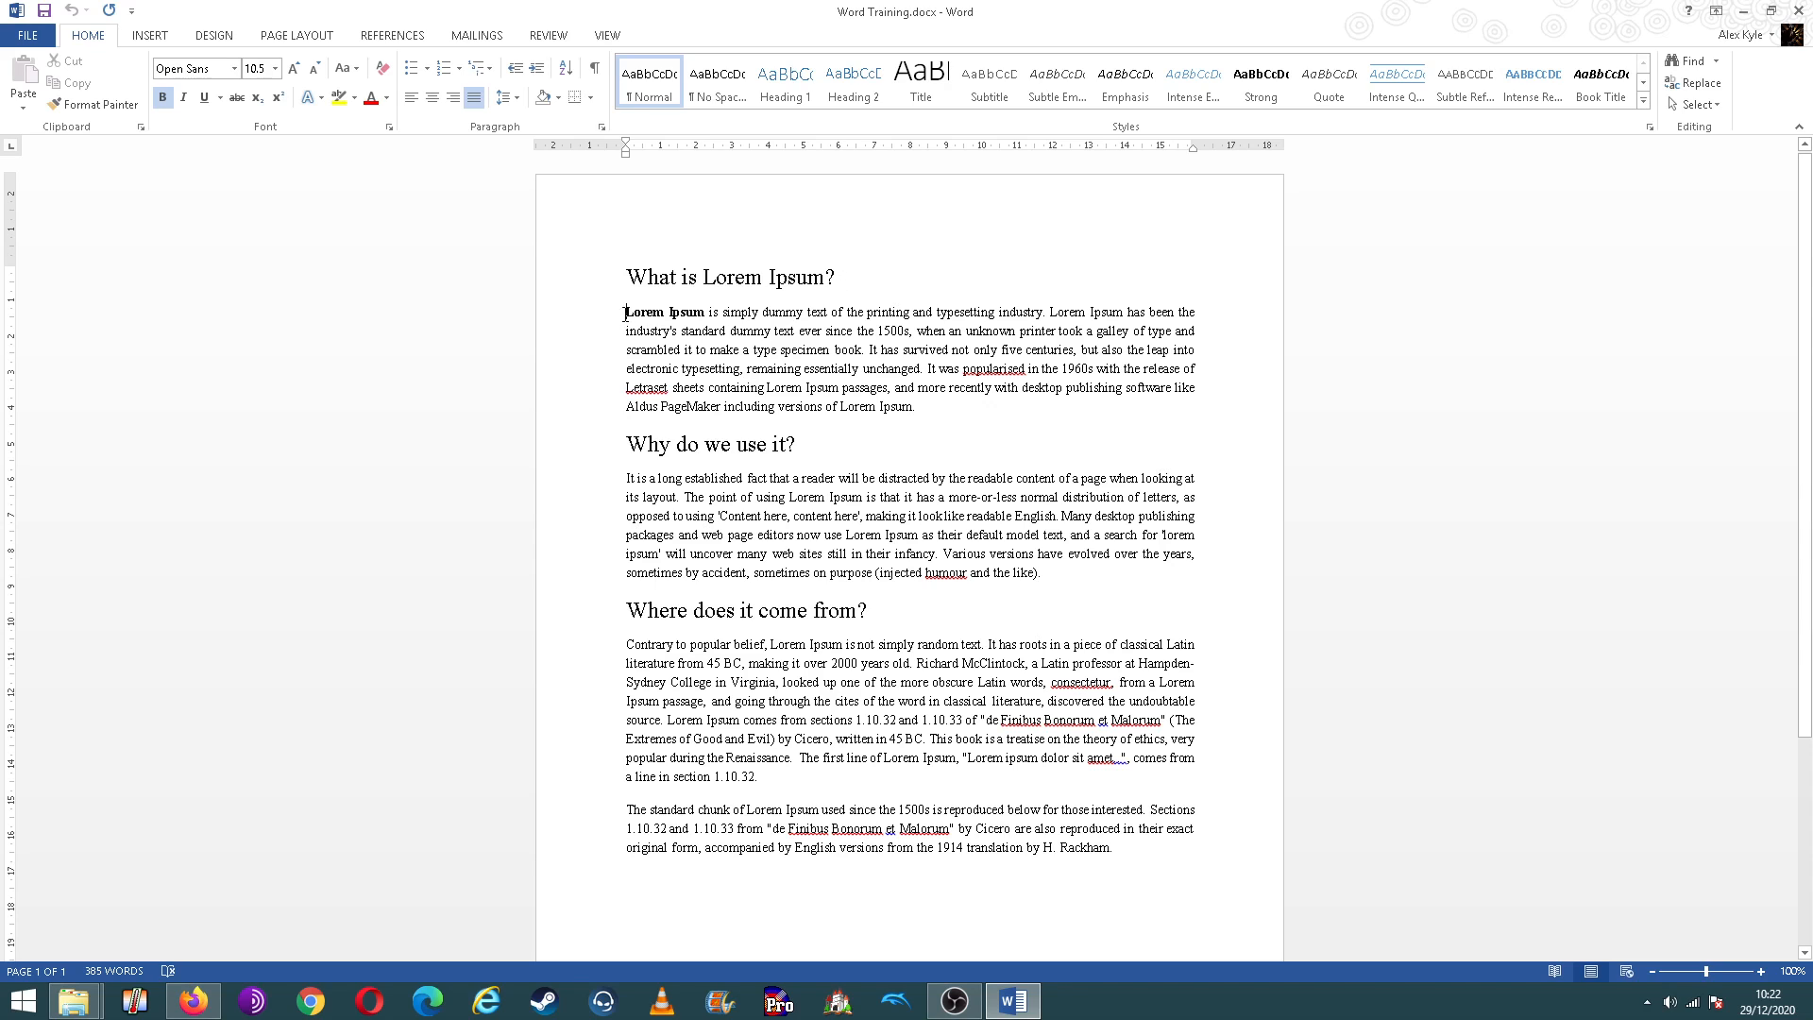
Step: Lay out all the text below the "What is Lorem Ipsum?" heading in two columns
{"action": "left_click_drag", "start_coordinate": [625, 312], "coordinate": [1218, 858]}
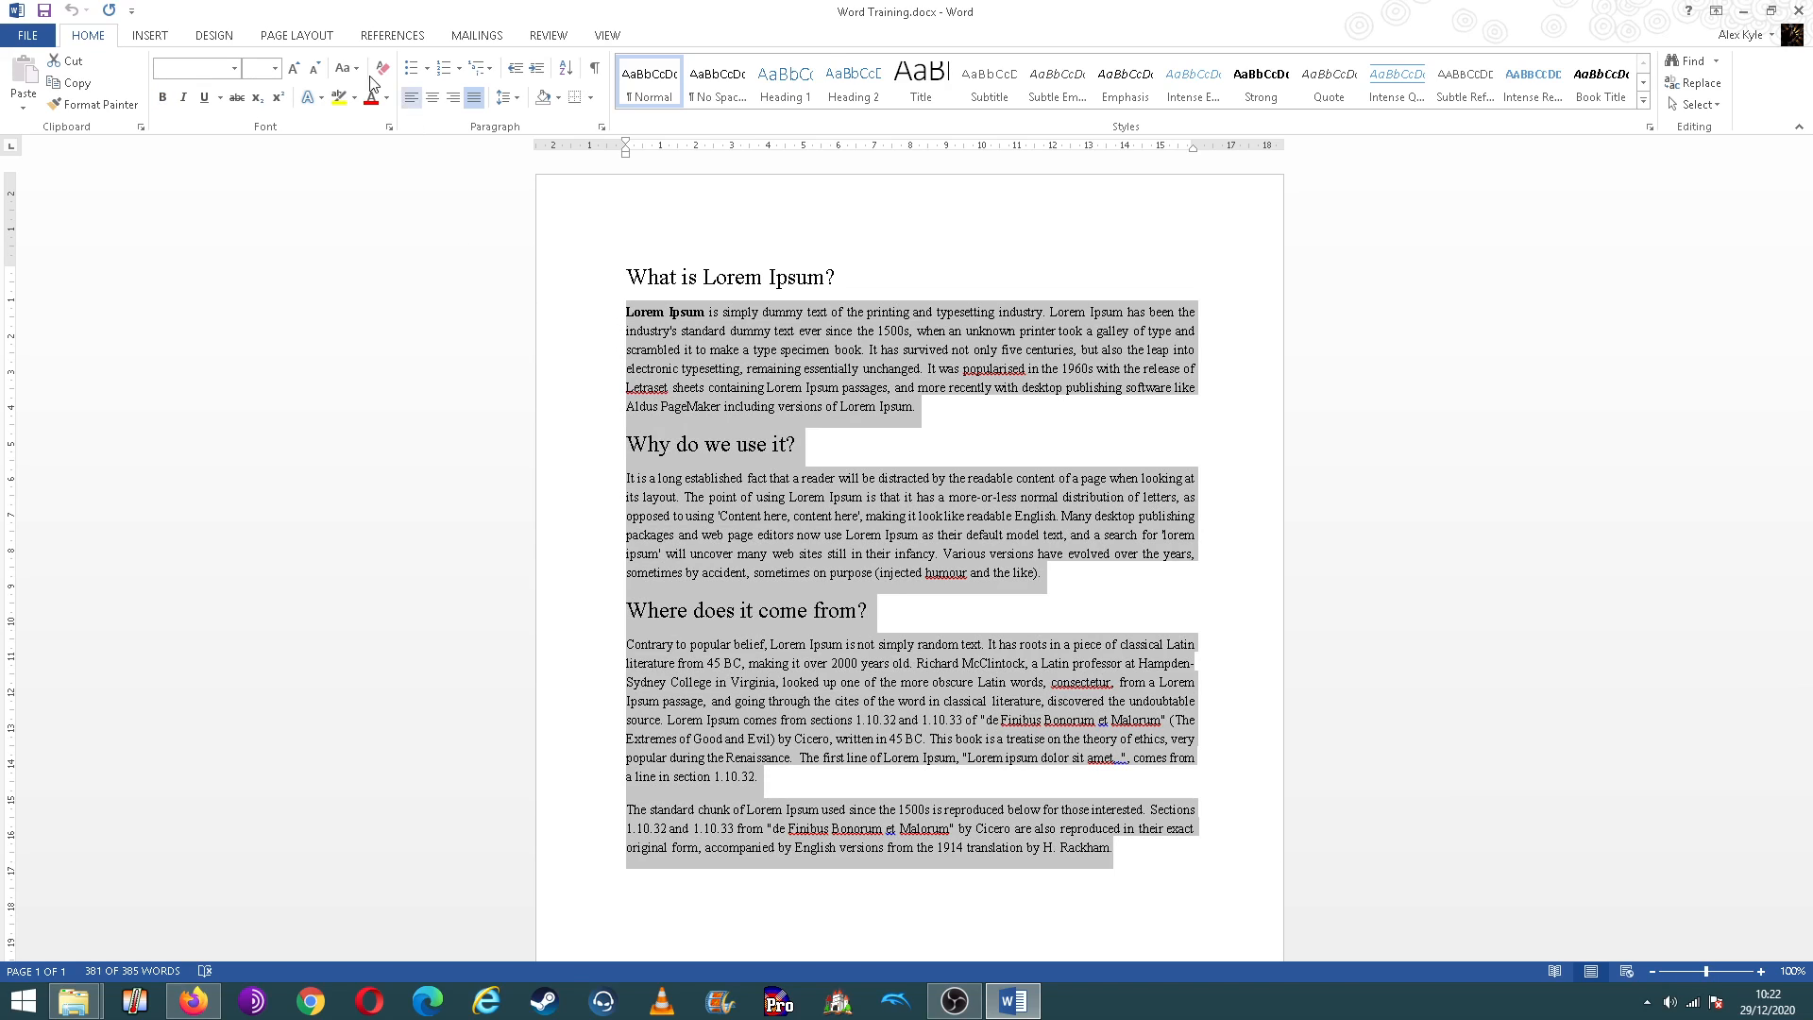
{"action": "left_click", "coordinate": [293, 37]}
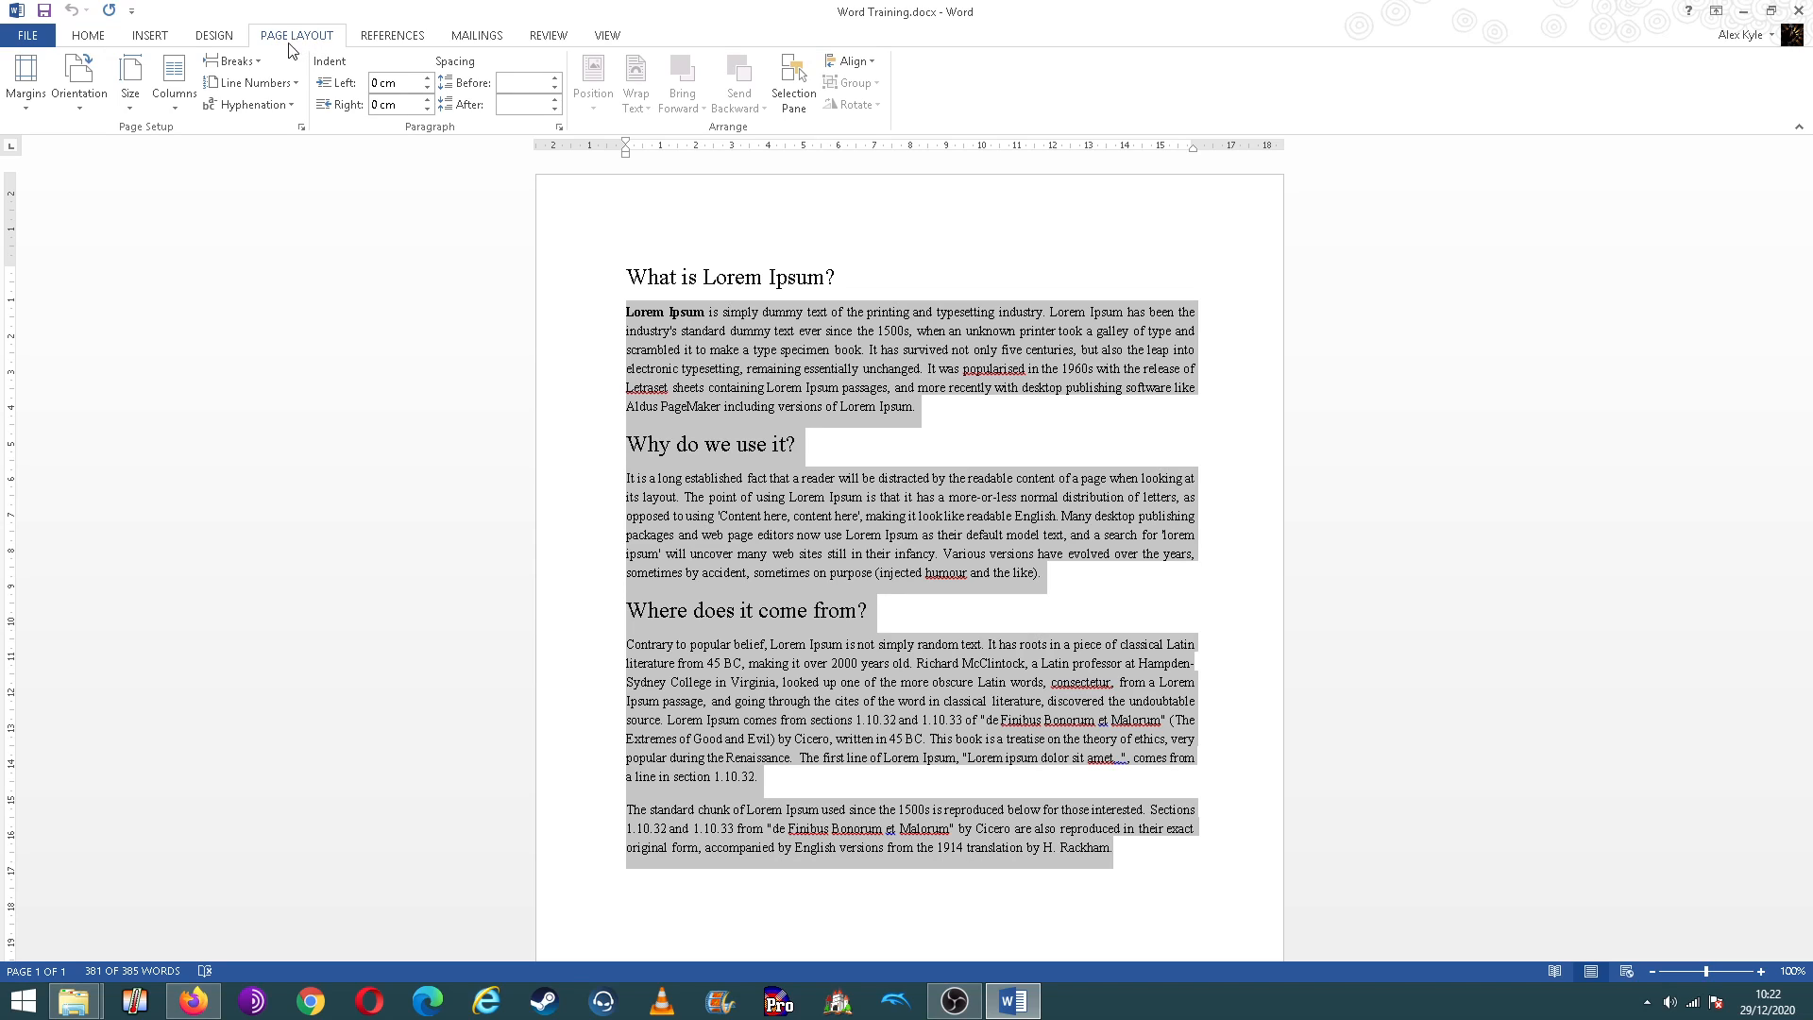
{"action": "left_click", "coordinate": [175, 109]}
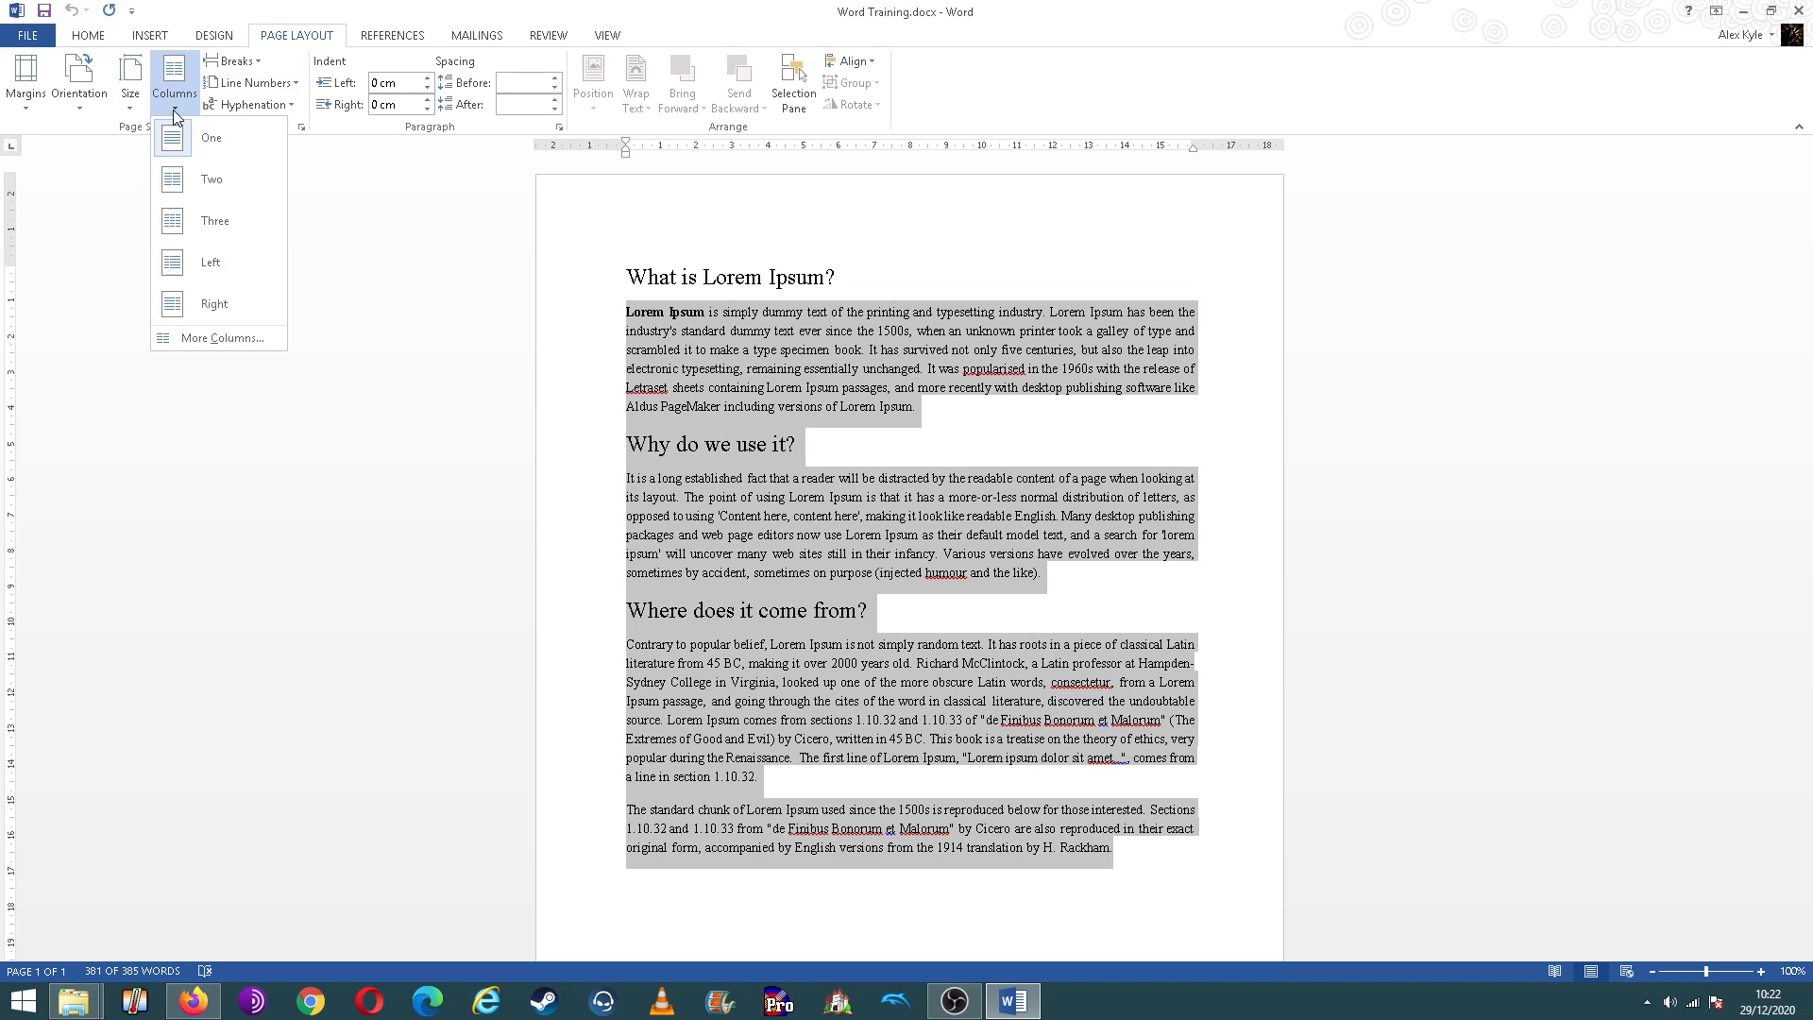
{"action": "left_click", "coordinate": [198, 180]}
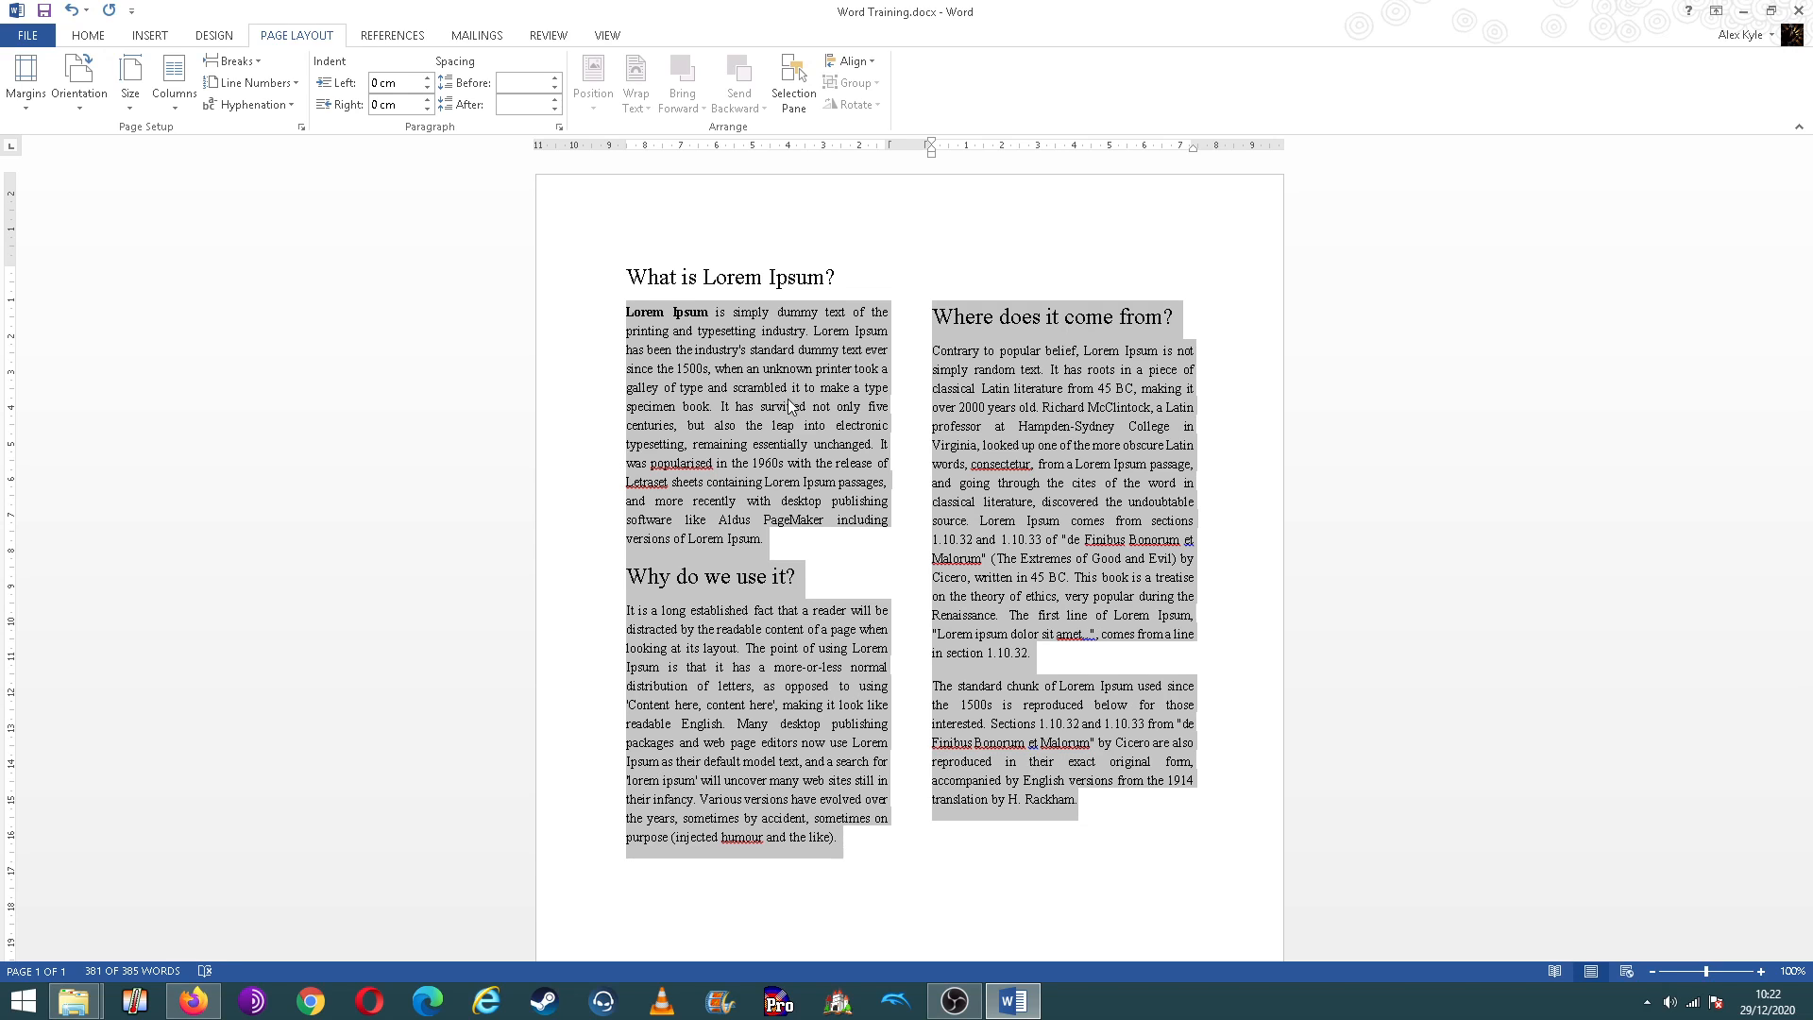
{"action": "left_click", "coordinate": [904, 430]}
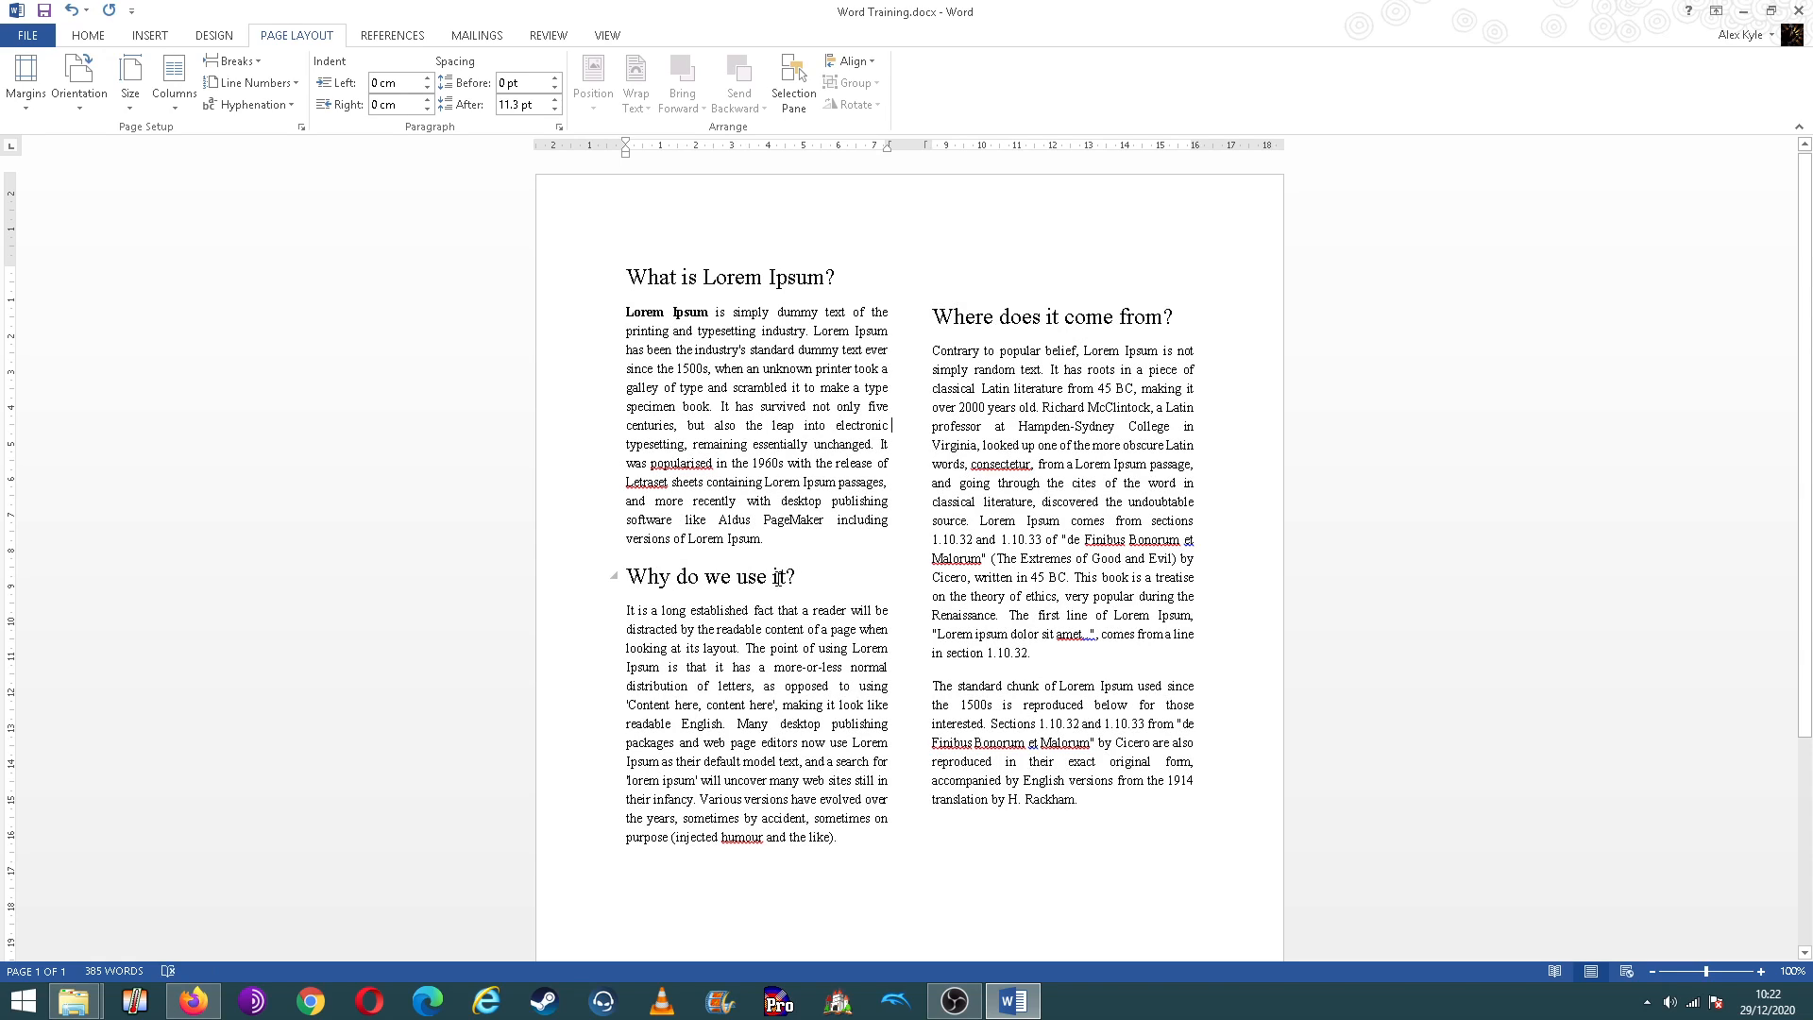
Step: Make the "Why do we use it?" and "Where does it come from?" headings bold
{"action": "left_click_drag", "start_coordinate": [798, 576], "coordinate": [652, 584]}
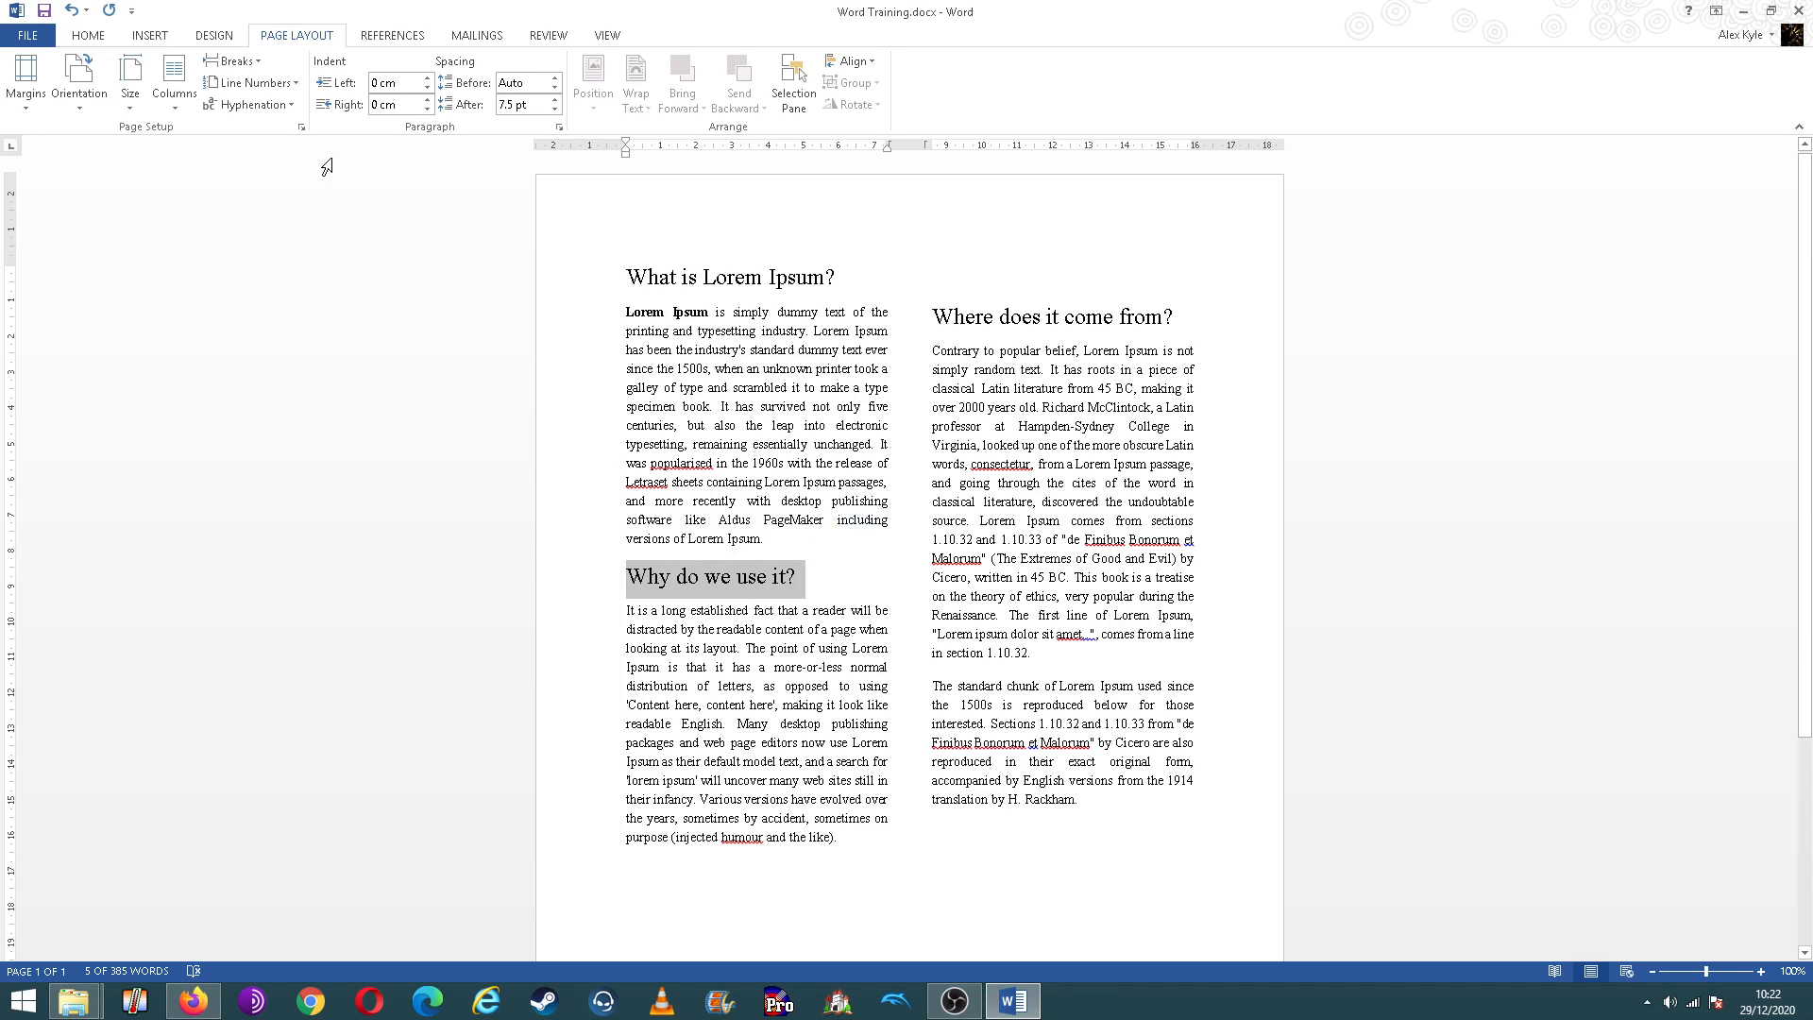
{"action": "left_click", "coordinate": [89, 36]}
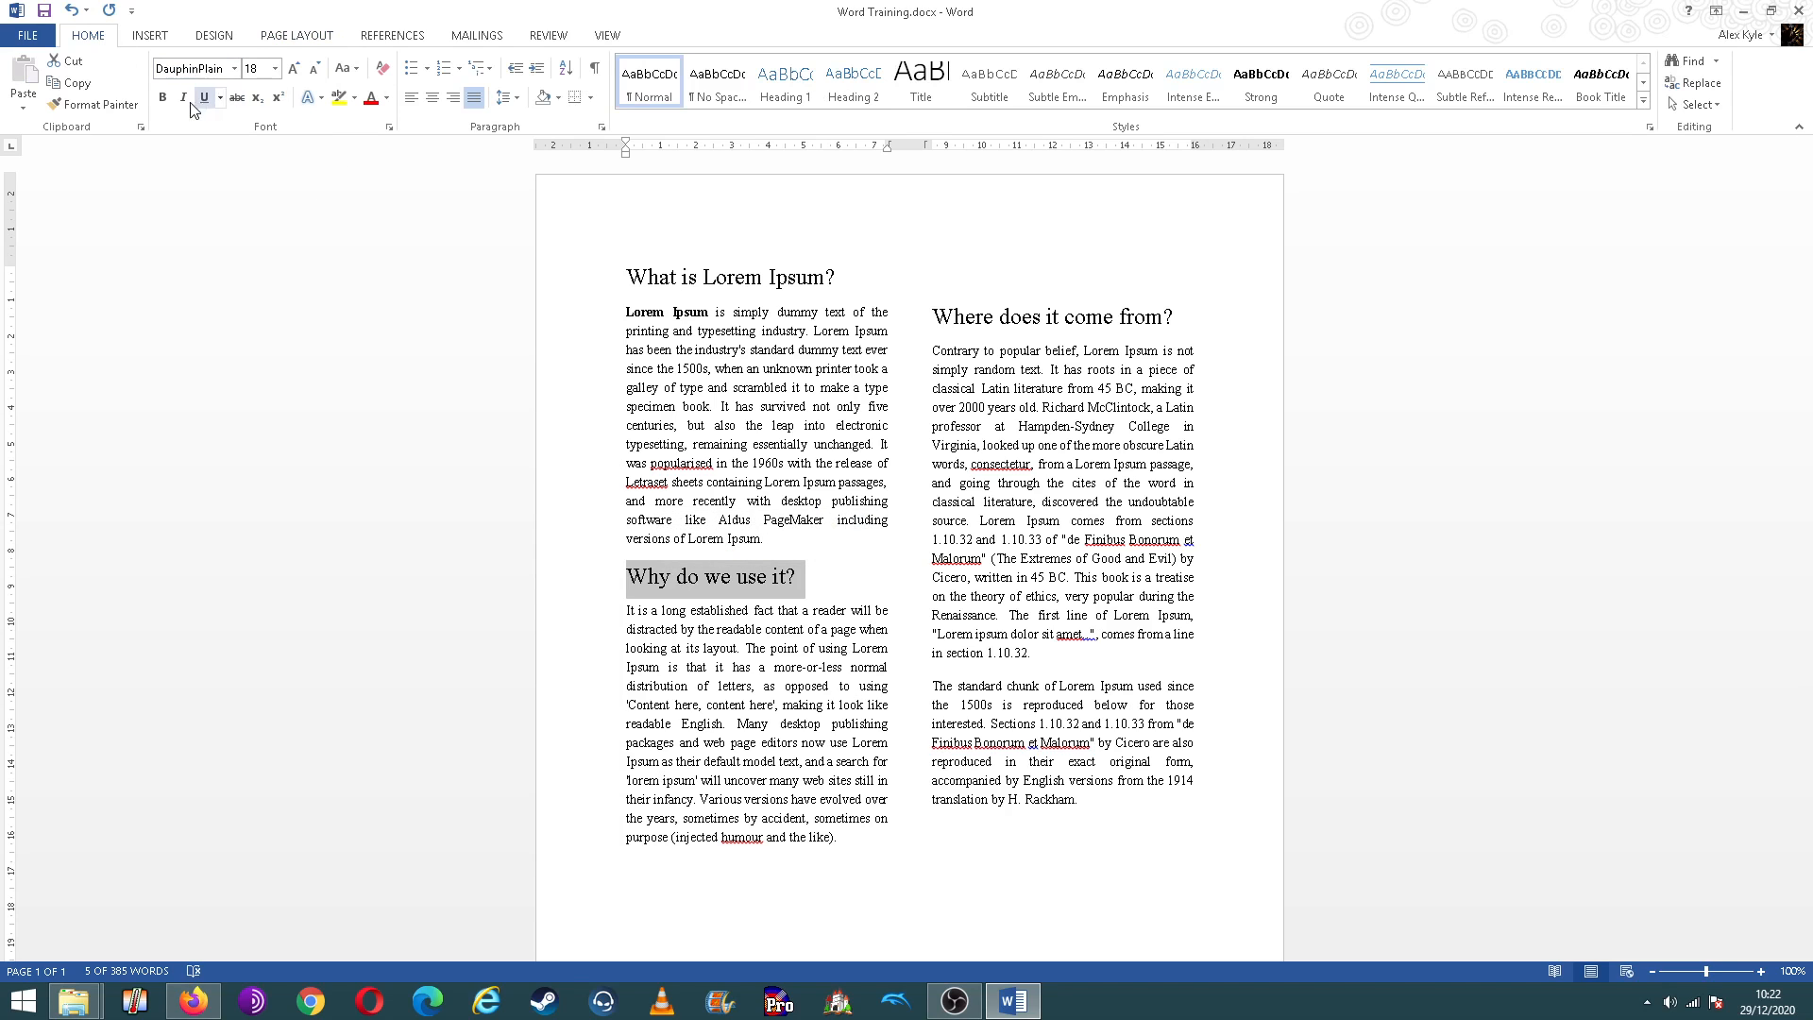
{"action": "left_click", "coordinate": [165, 97]}
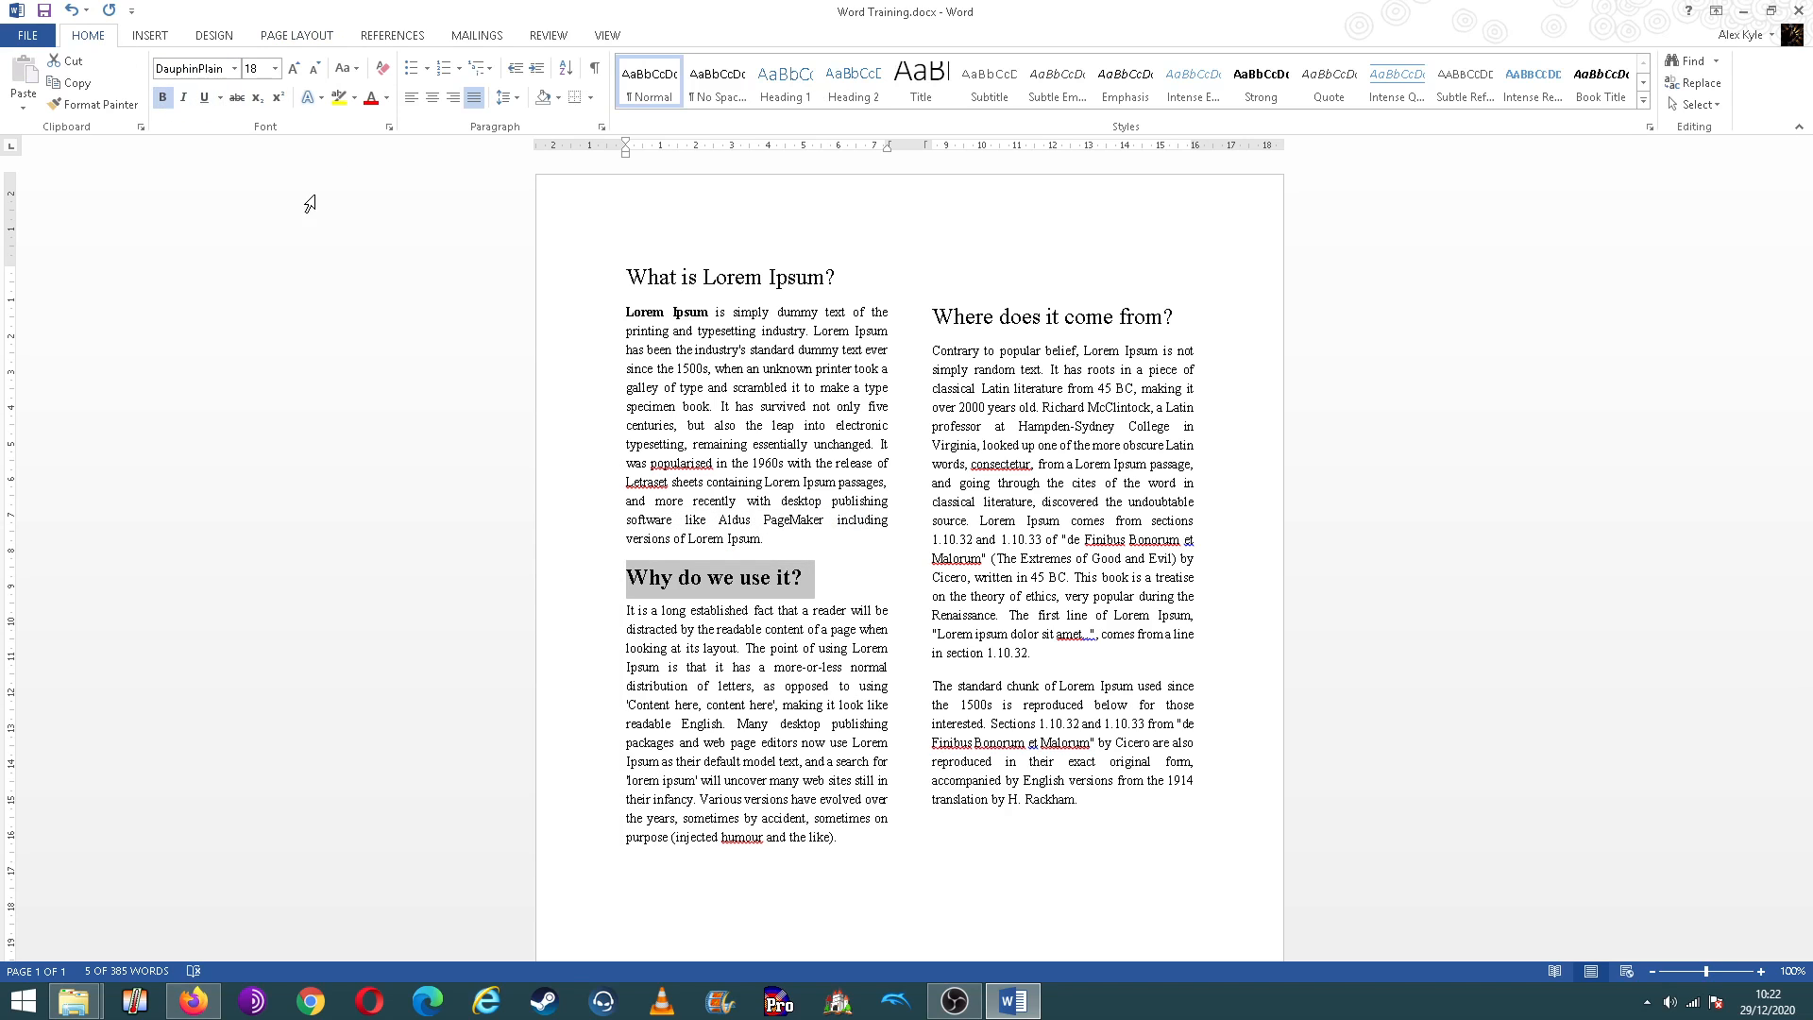
{"action": "left_click", "coordinate": [1155, 328]}
{"action": "left_click_drag", "start_coordinate": [1186, 320], "coordinate": [927, 321]}
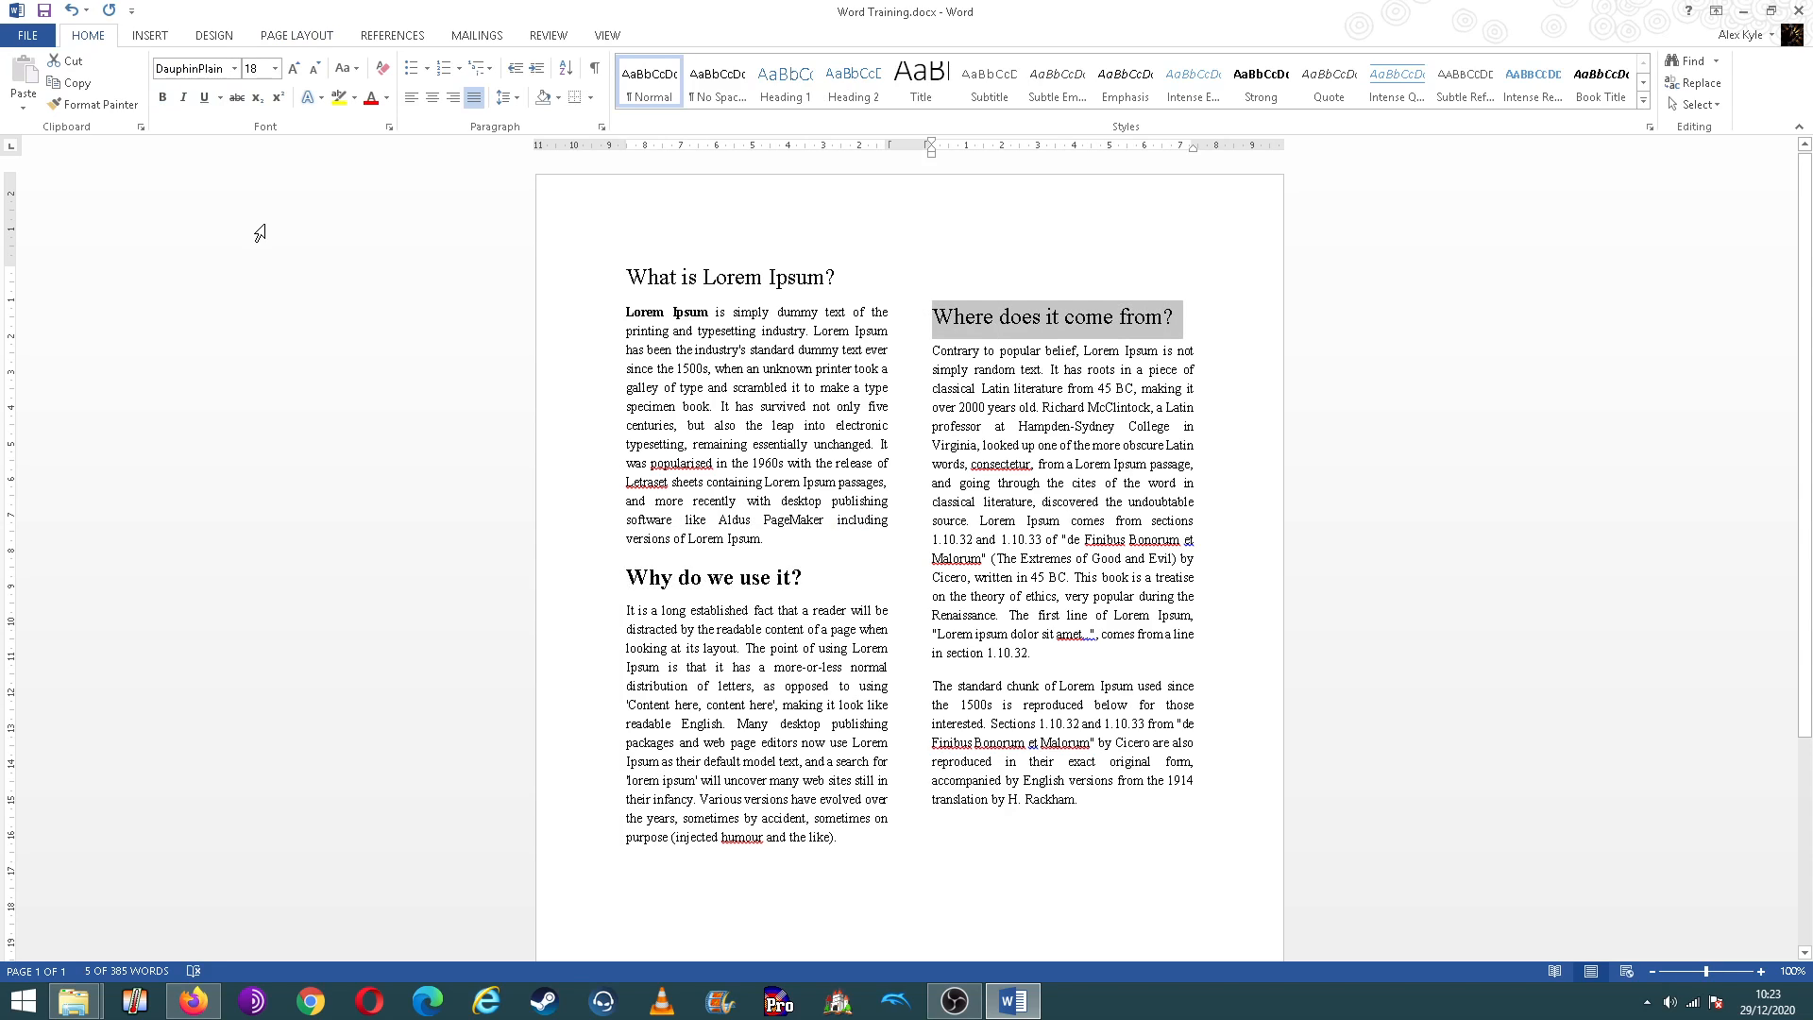
{"action": "left_click", "coordinate": [183, 98]}
{"action": "left_click", "coordinate": [162, 97]}
{"action": "left_click", "coordinate": [184, 99]}
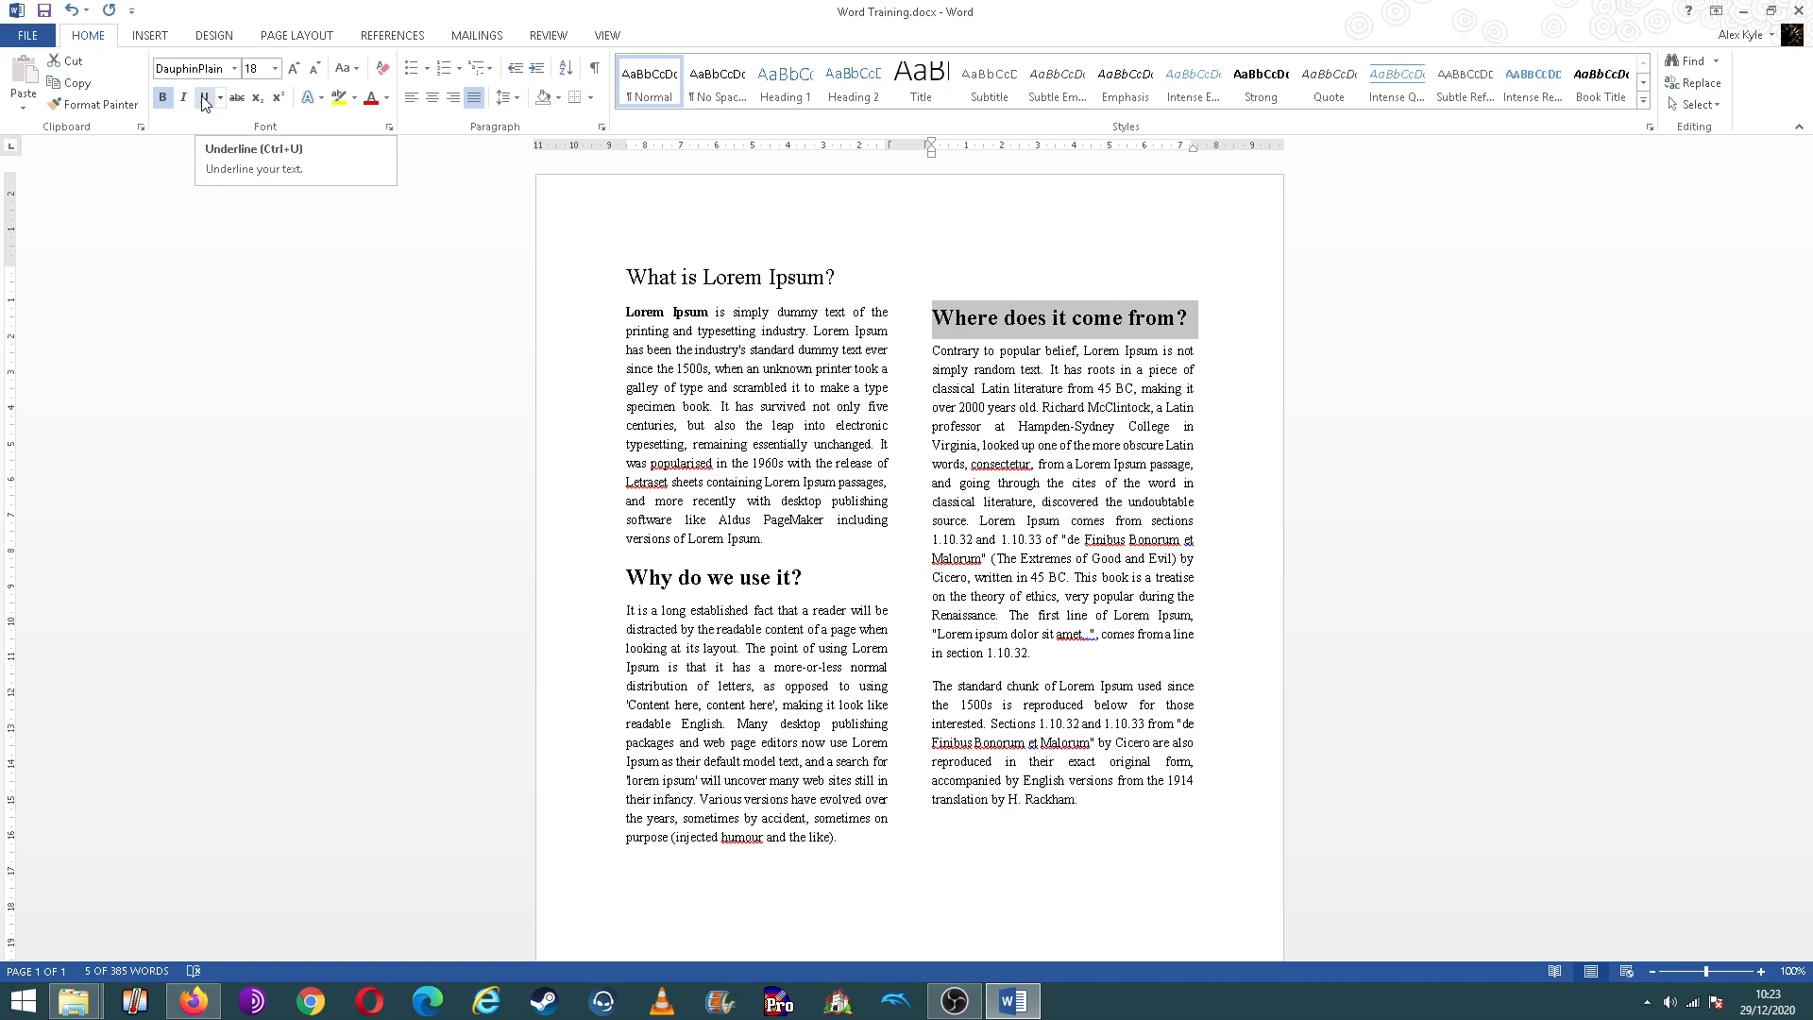
Step: Make the "What is Lorem Ipsum?" heading bold and centre it on the page
{"action": "left_click", "coordinate": [827, 277]}
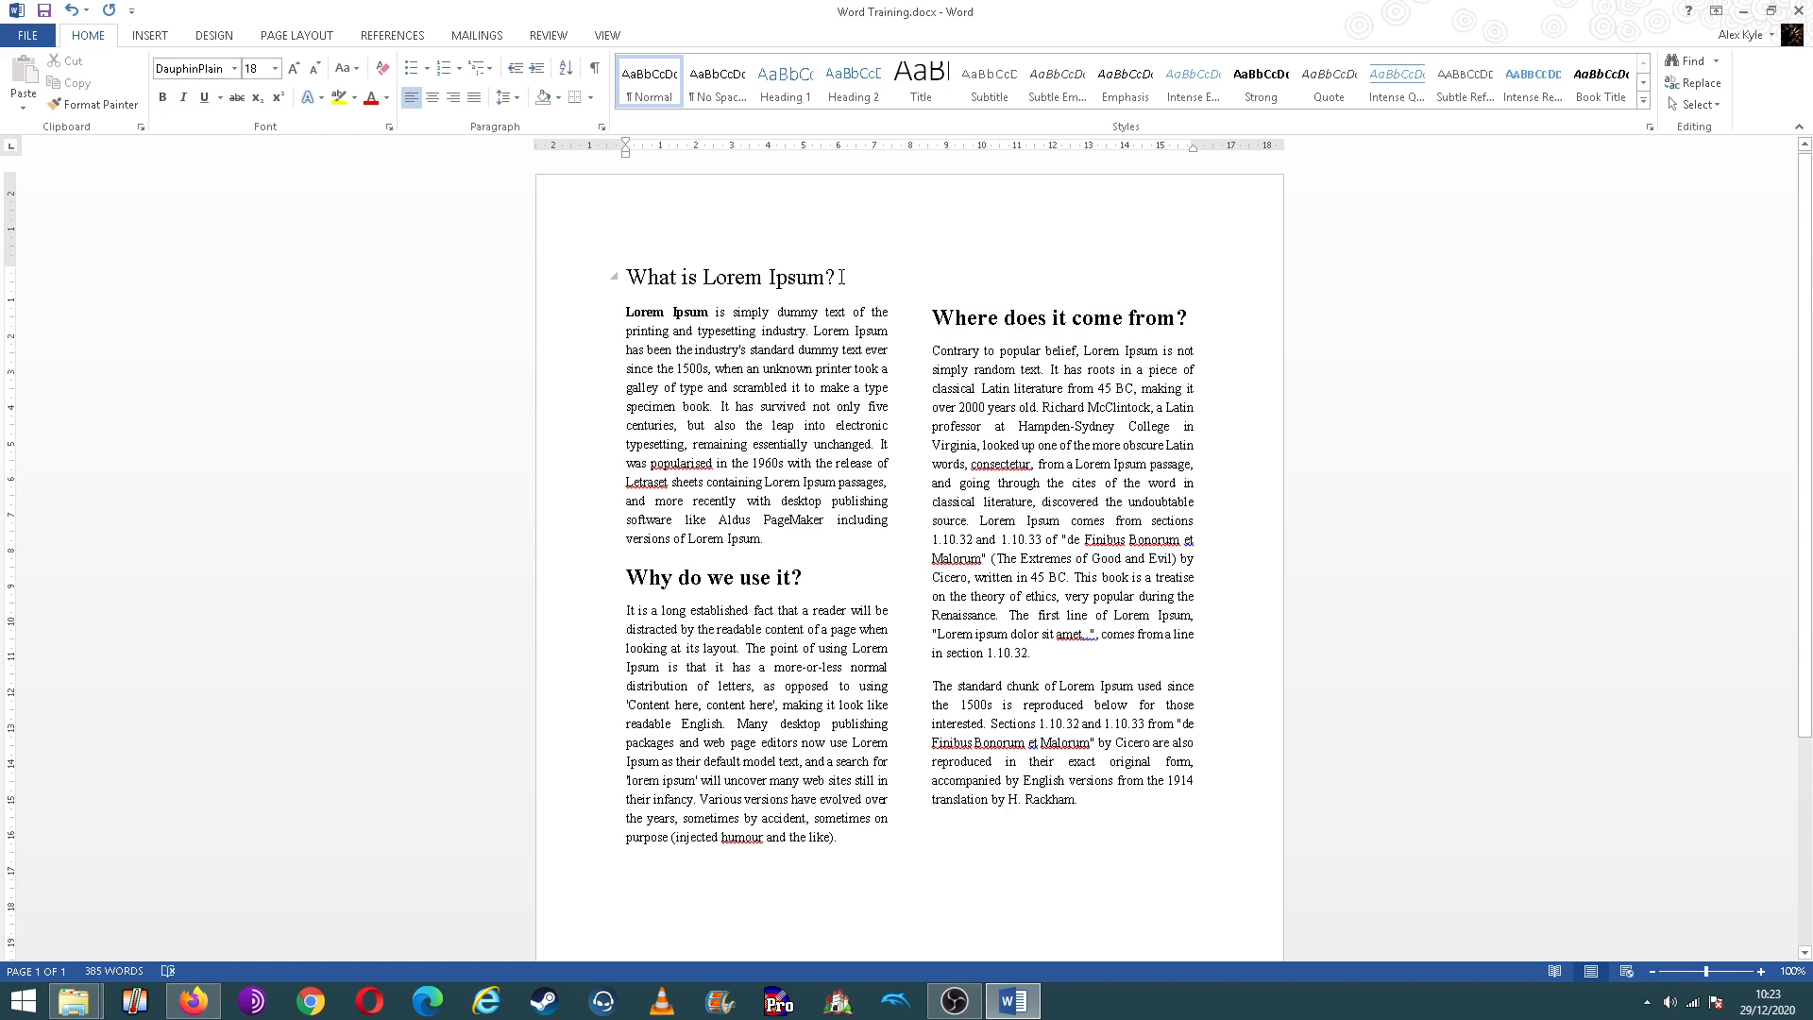
{"action": "left_click_drag", "start_coordinate": [845, 277], "coordinate": [626, 278]}
{"action": "left_click", "coordinate": [162, 98]}
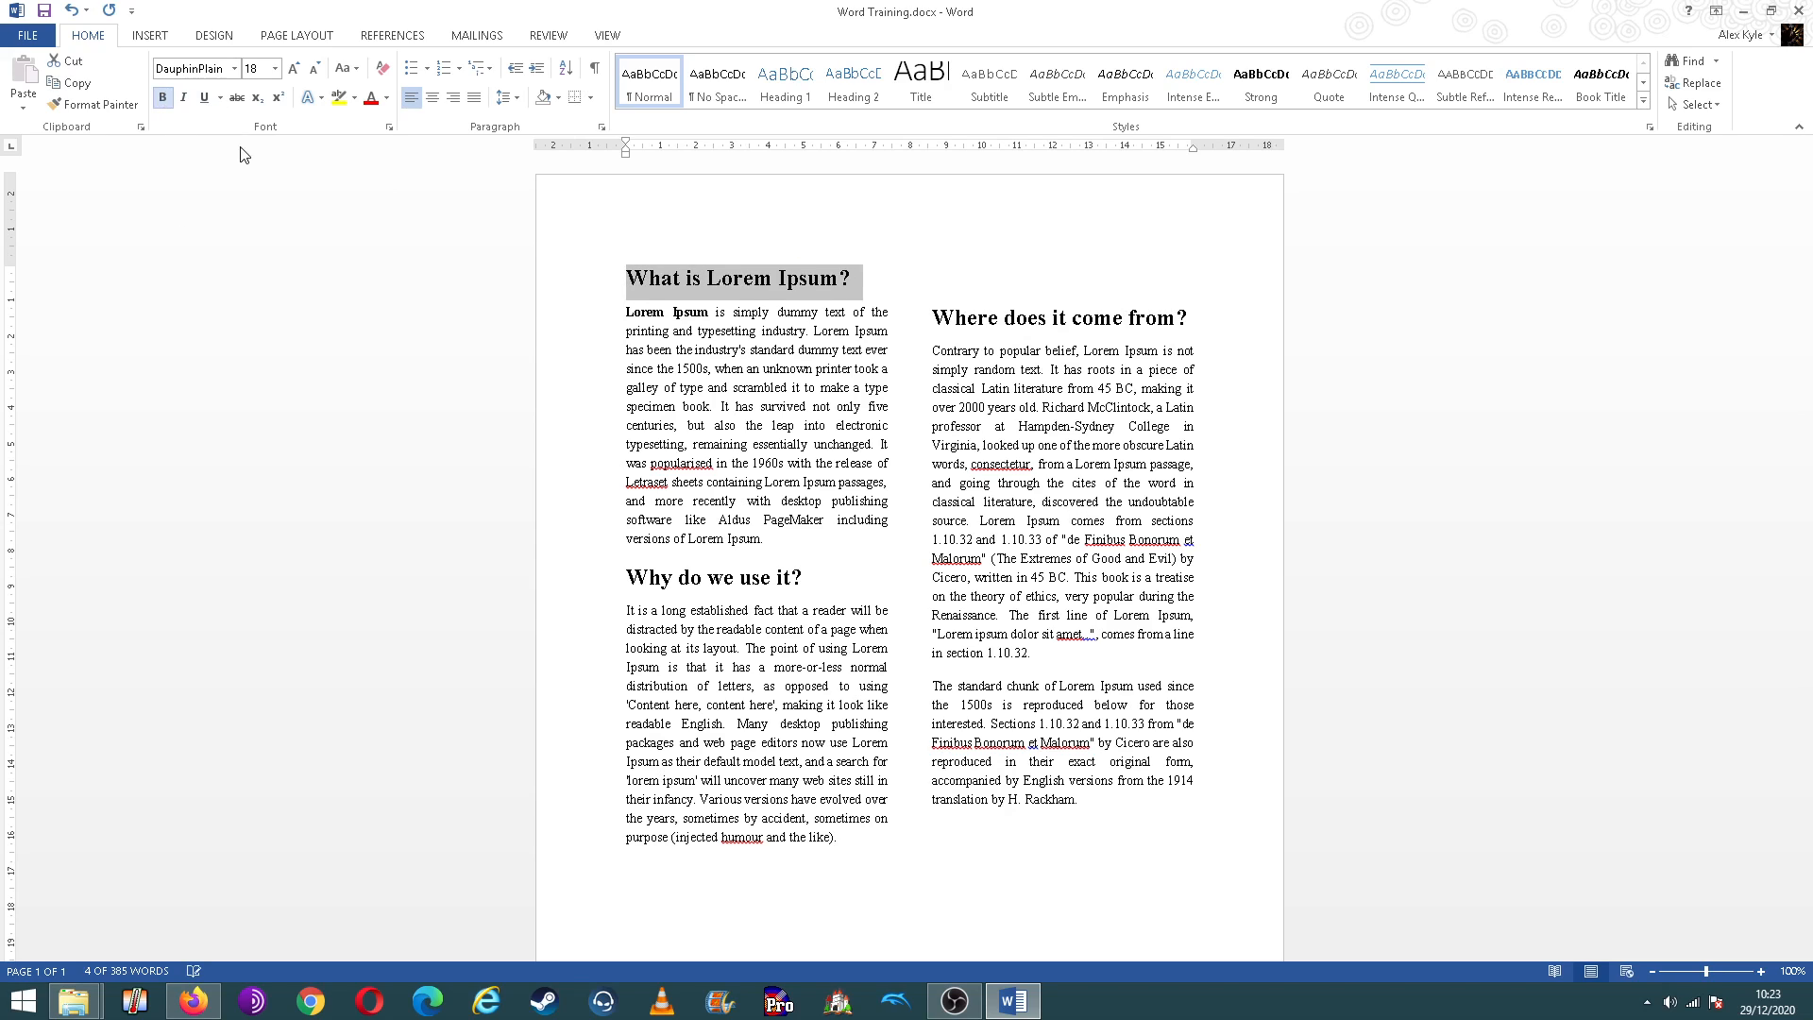
{"action": "left_click", "coordinate": [904, 274]}
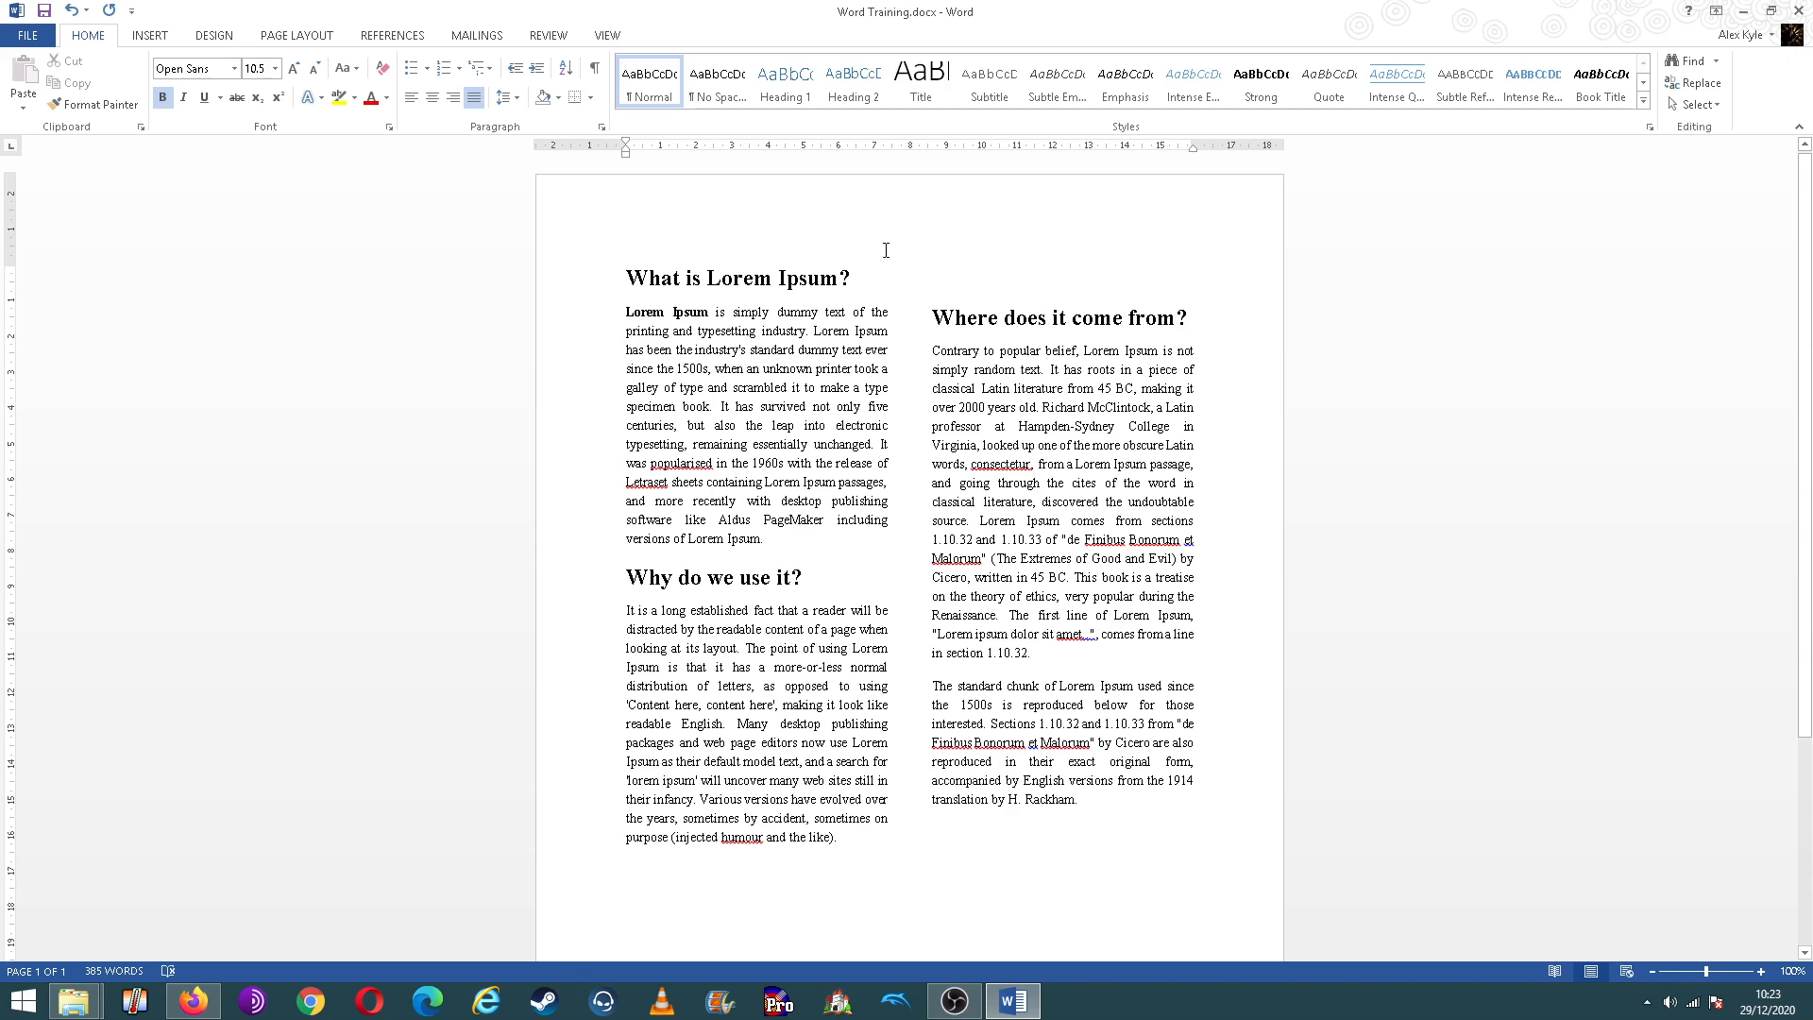
{"action": "key", "text": "Left"}
{"action": "key", "text": "Left"}
{"action": "left_click", "coordinate": [850, 280]}
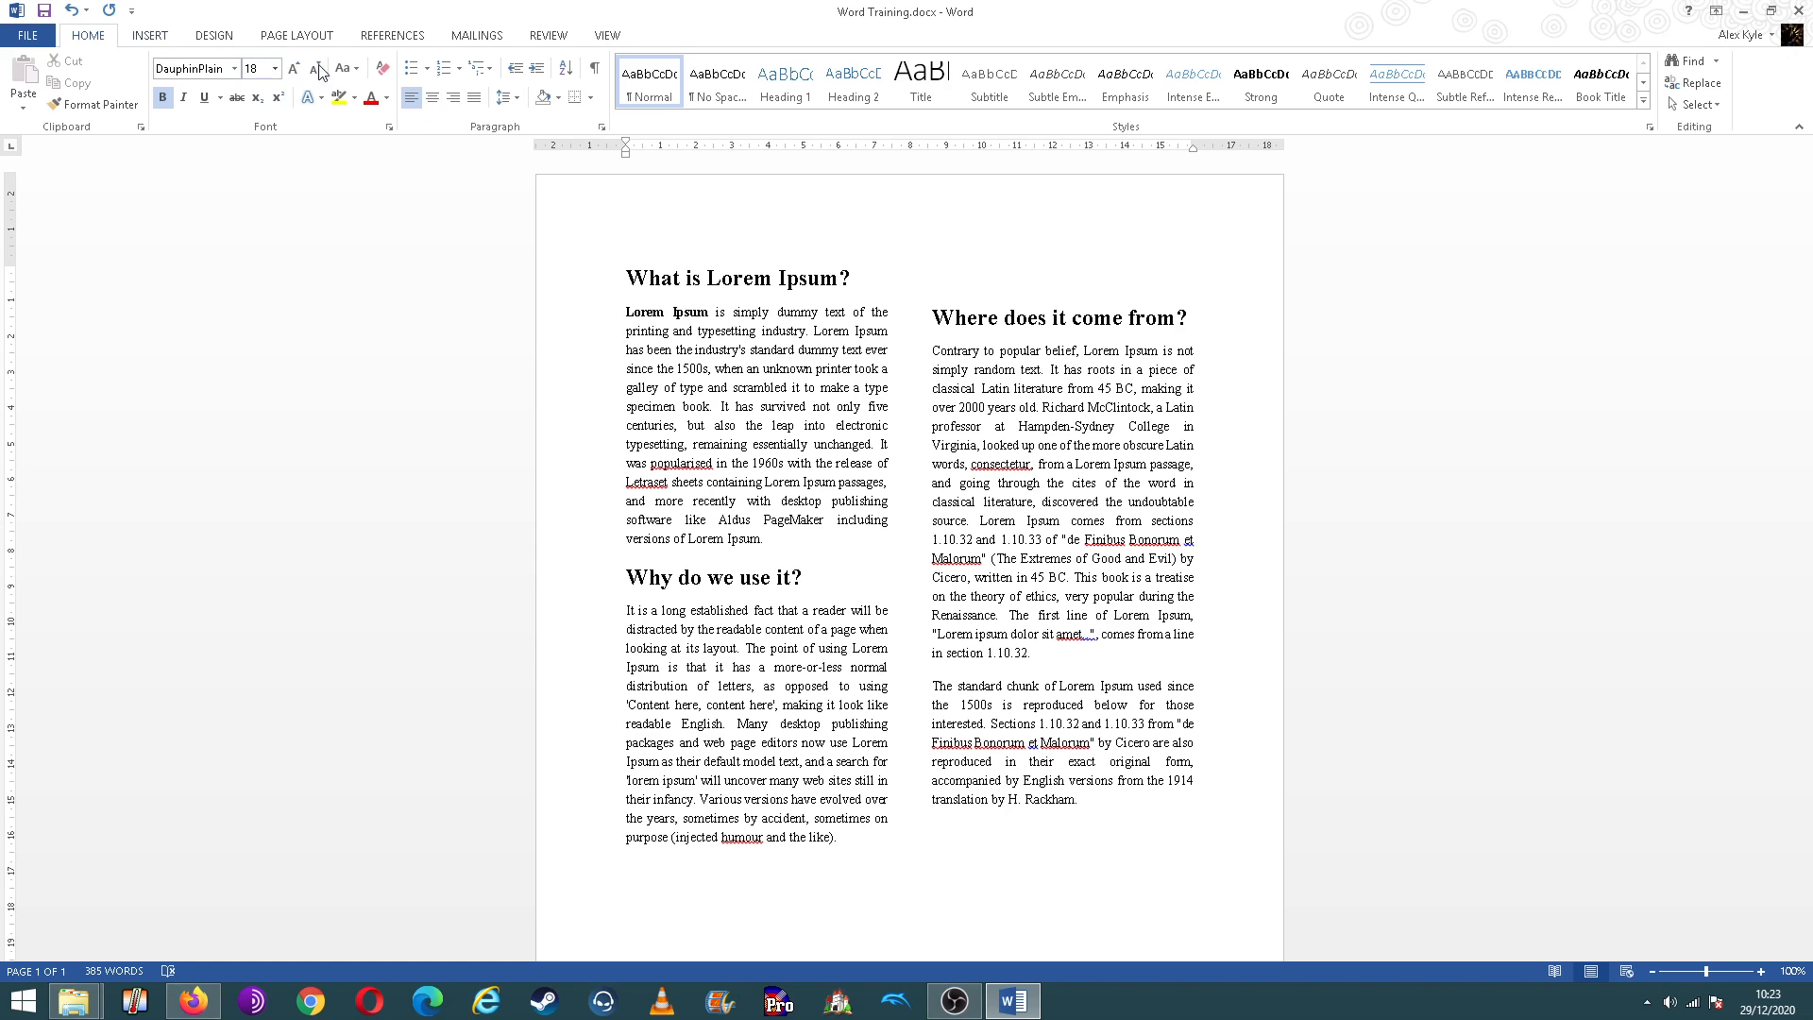
{"action": "left_click", "coordinate": [436, 104]}
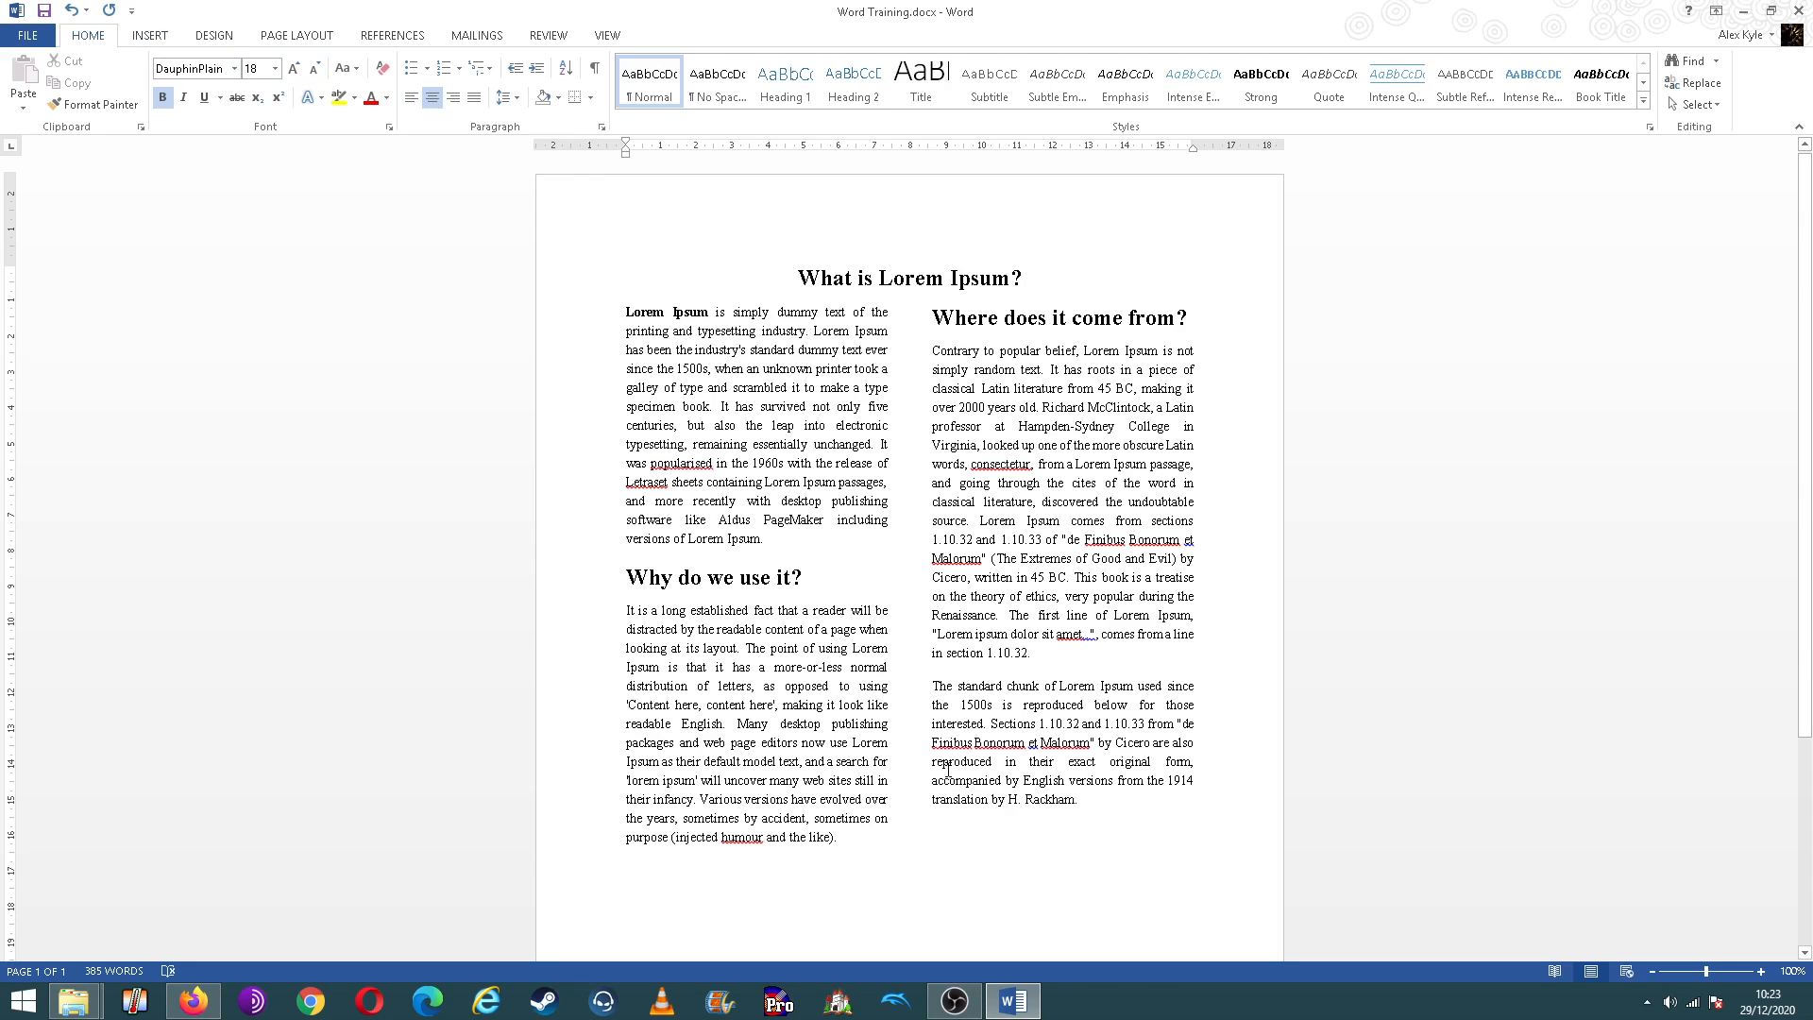
Step: Insert "Image file for Word training.jpg" from the desktop's "New folder (2)" on a new line after the first body paragraph
{"action": "left_click", "coordinate": [945, 840]}
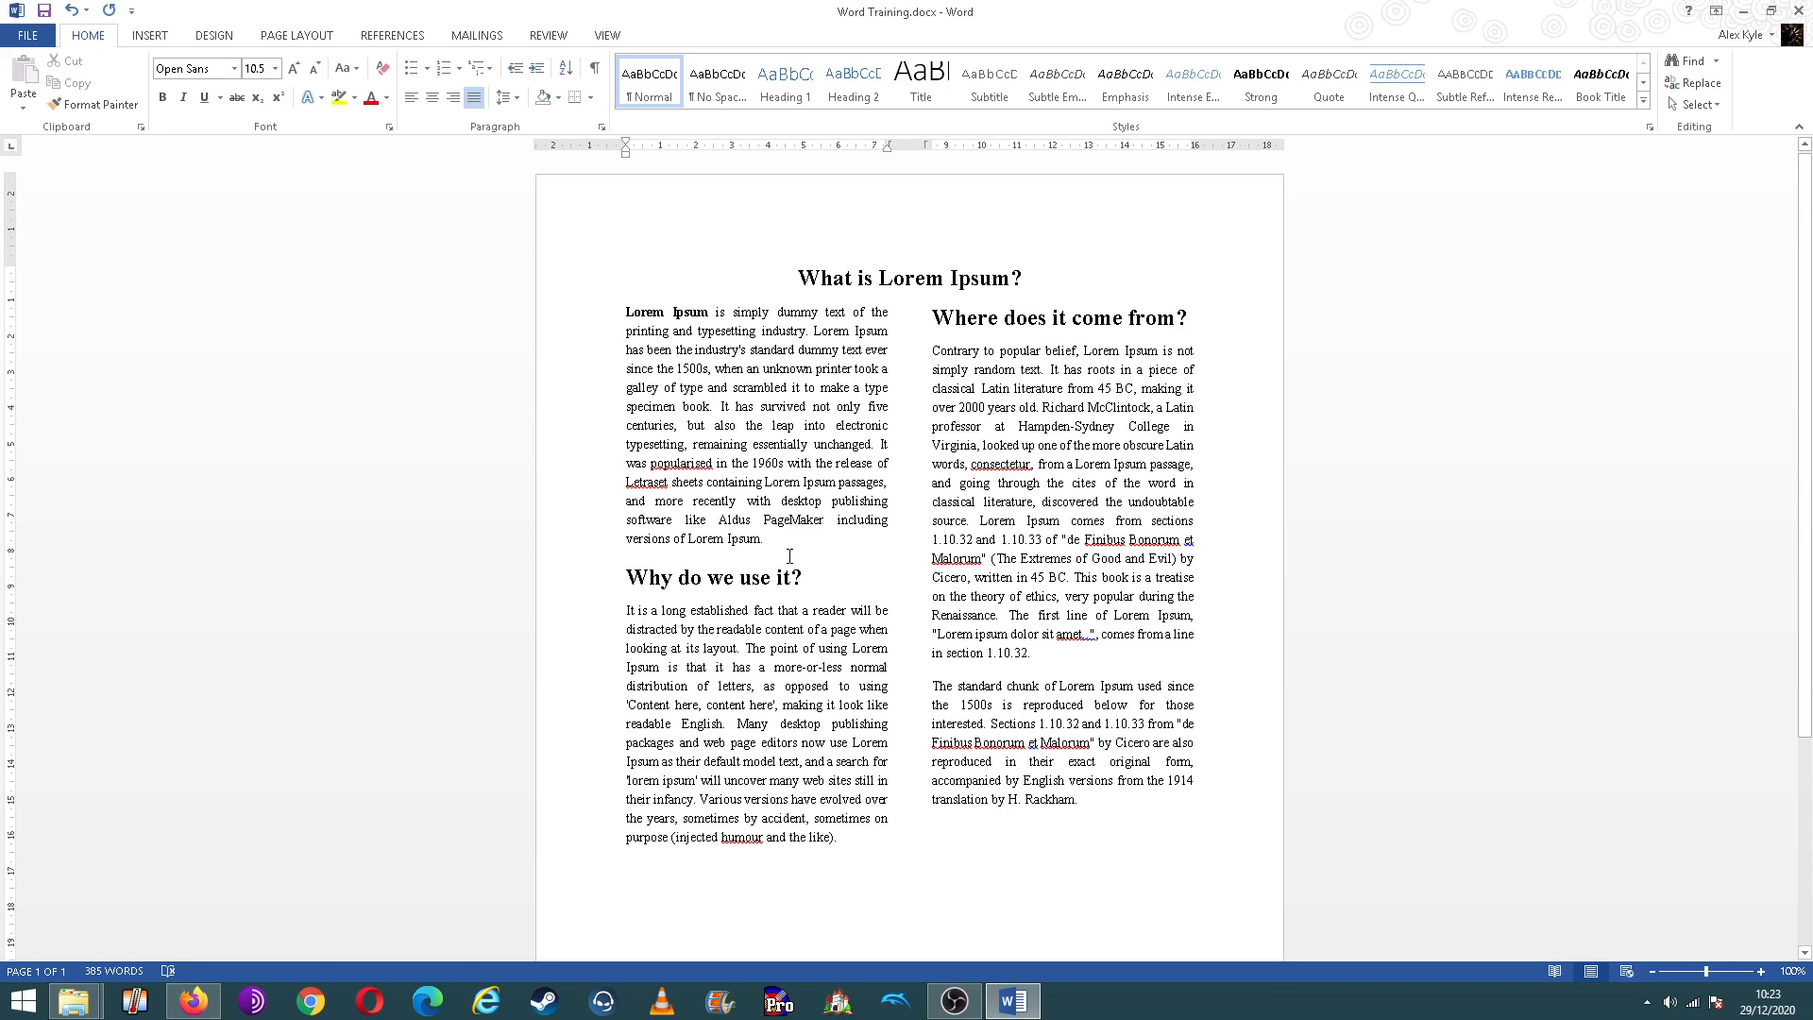
{"action": "key", "text": "Return"}
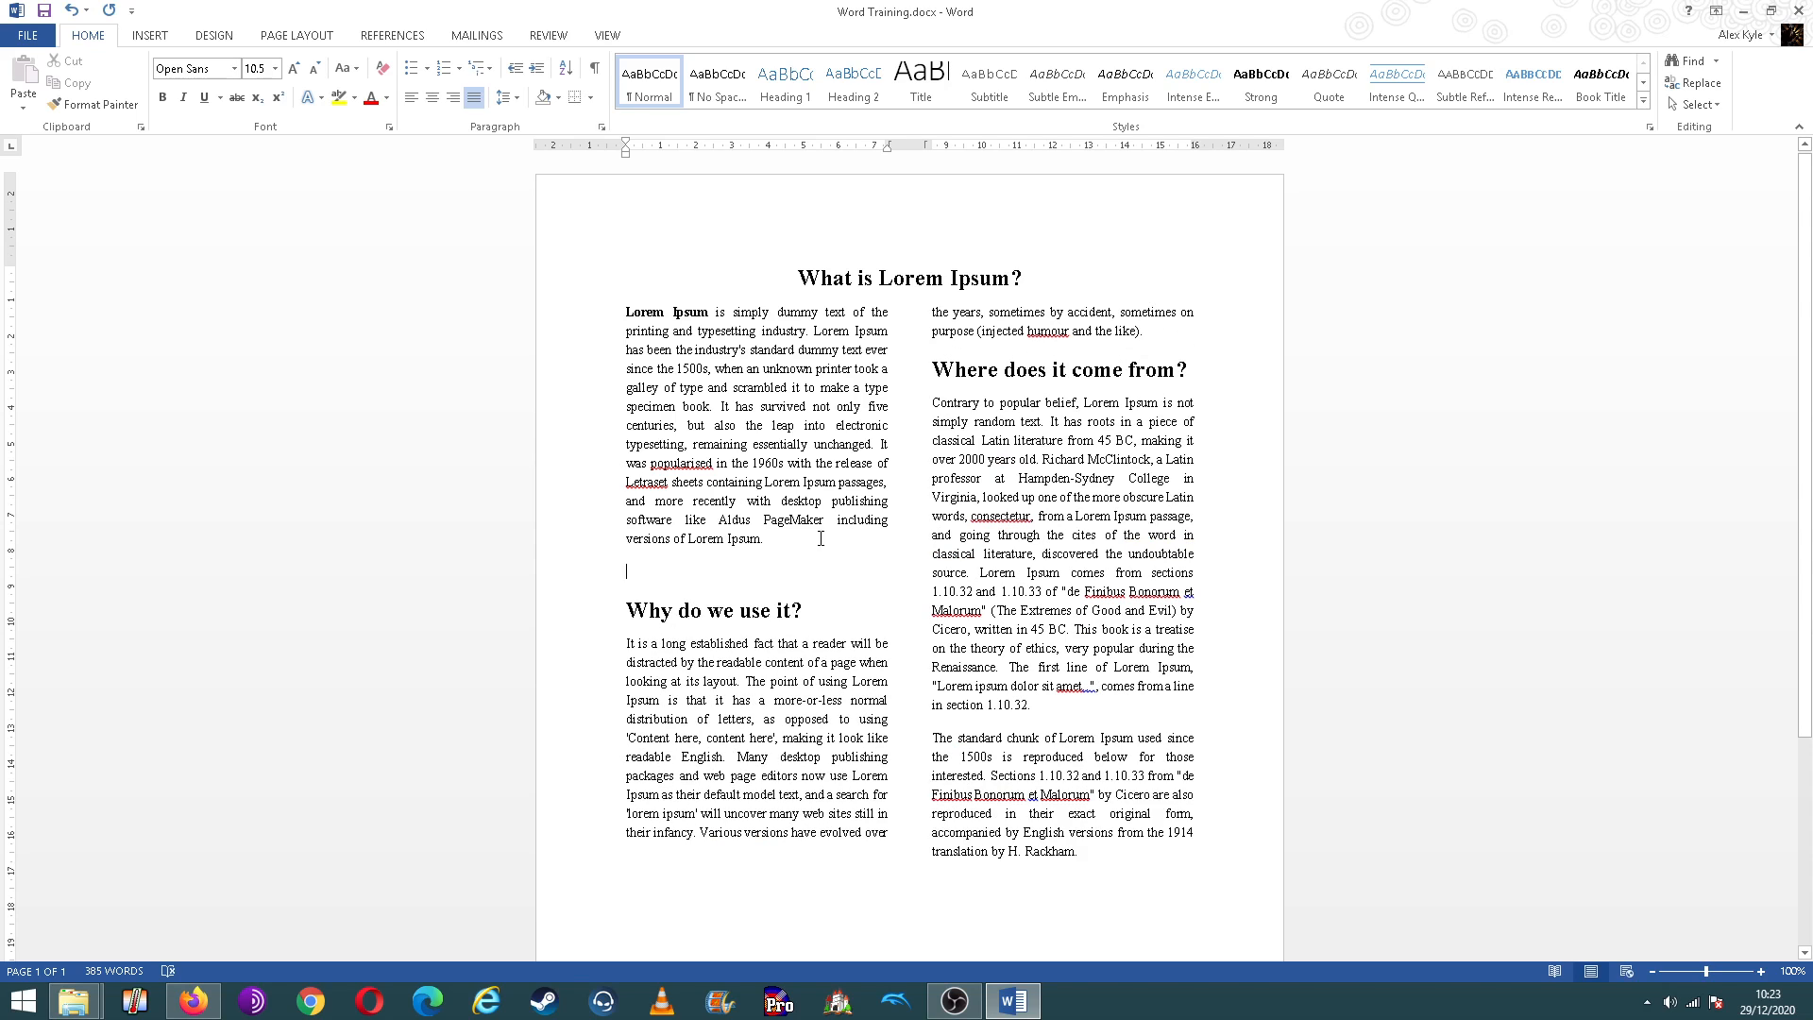
{"action": "left_click", "coordinate": [153, 37]}
{"action": "left_click", "coordinate": [200, 80]}
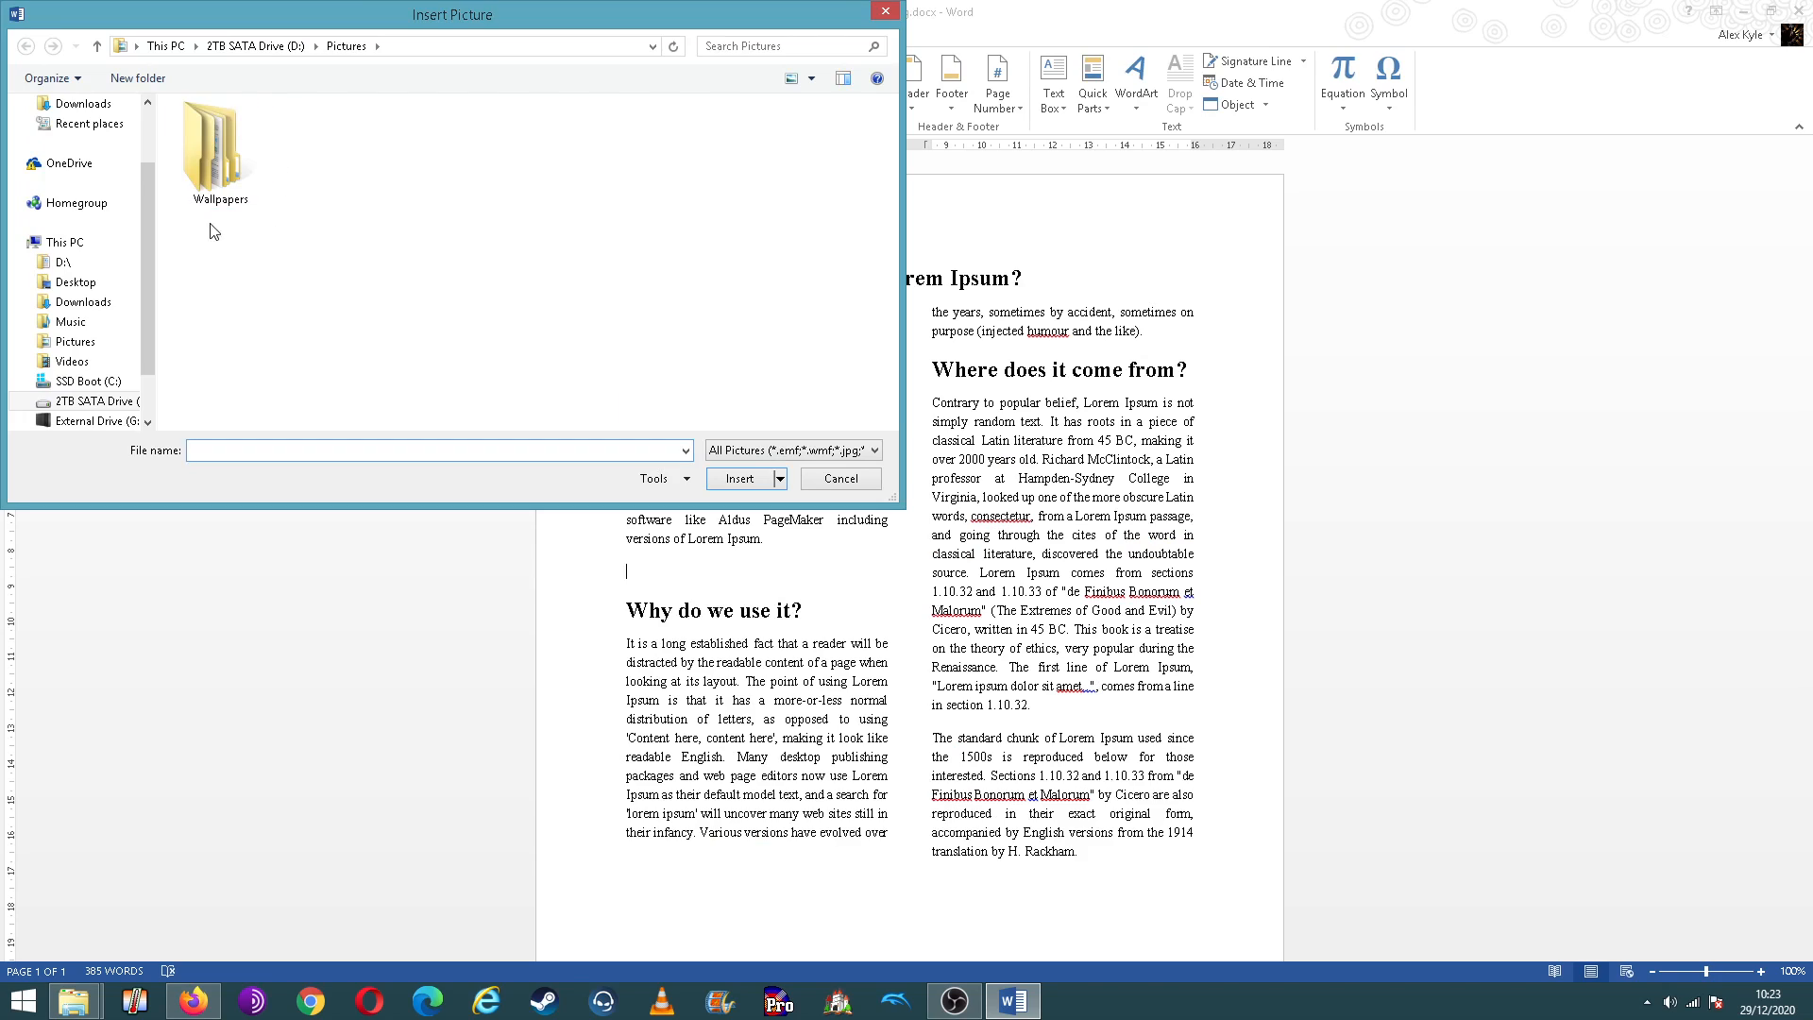
{"action": "left_click", "coordinate": [79, 247]}
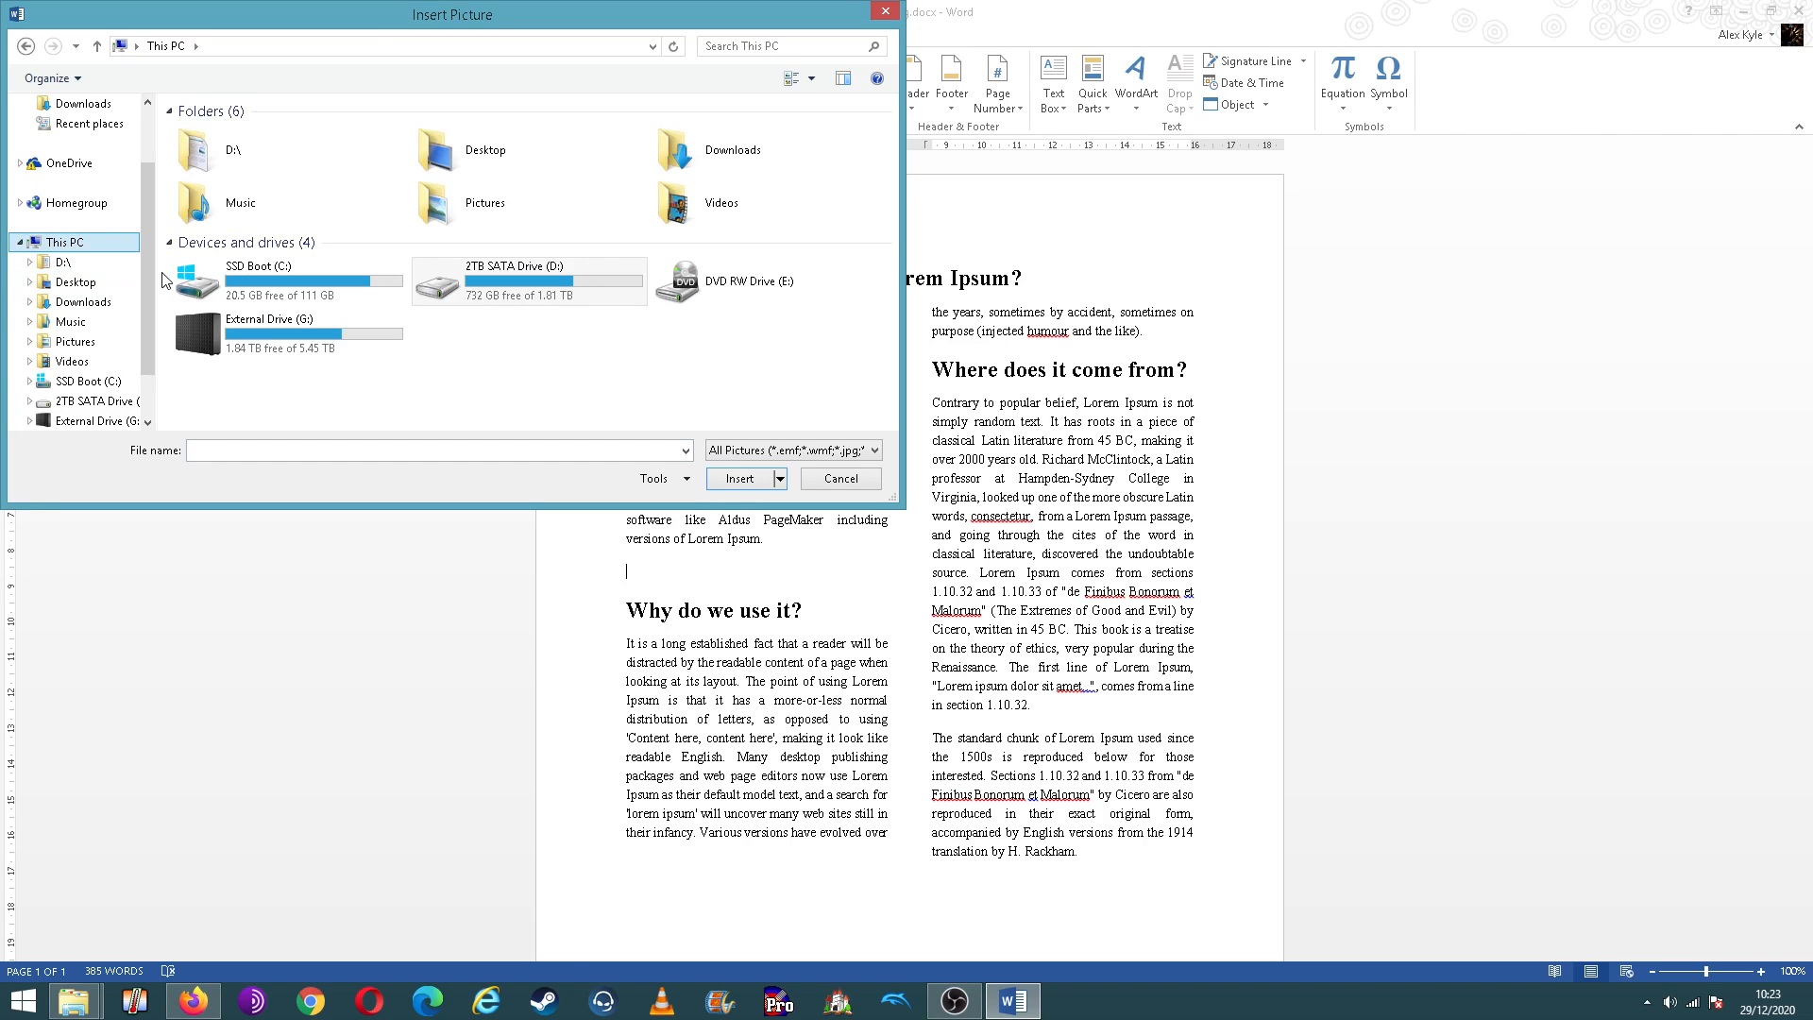
{"action": "left_click", "coordinate": [75, 282]}
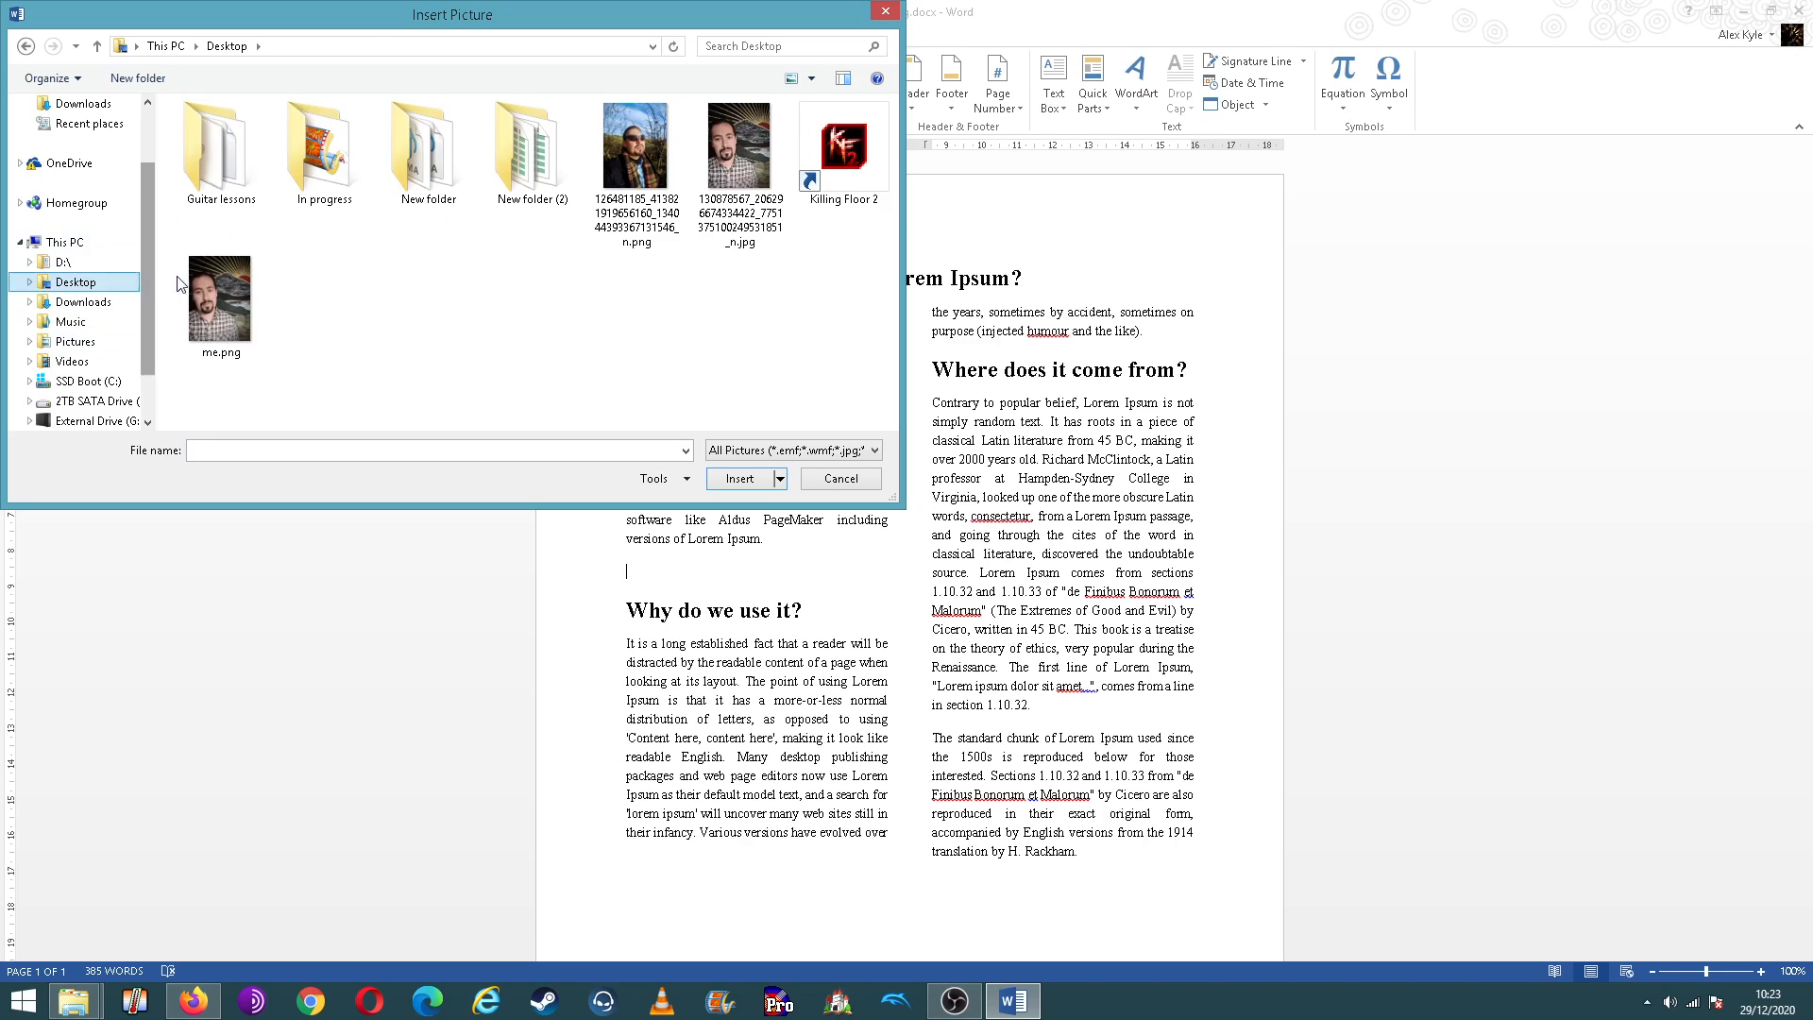
{"action": "double_click", "coordinate": [518, 159]}
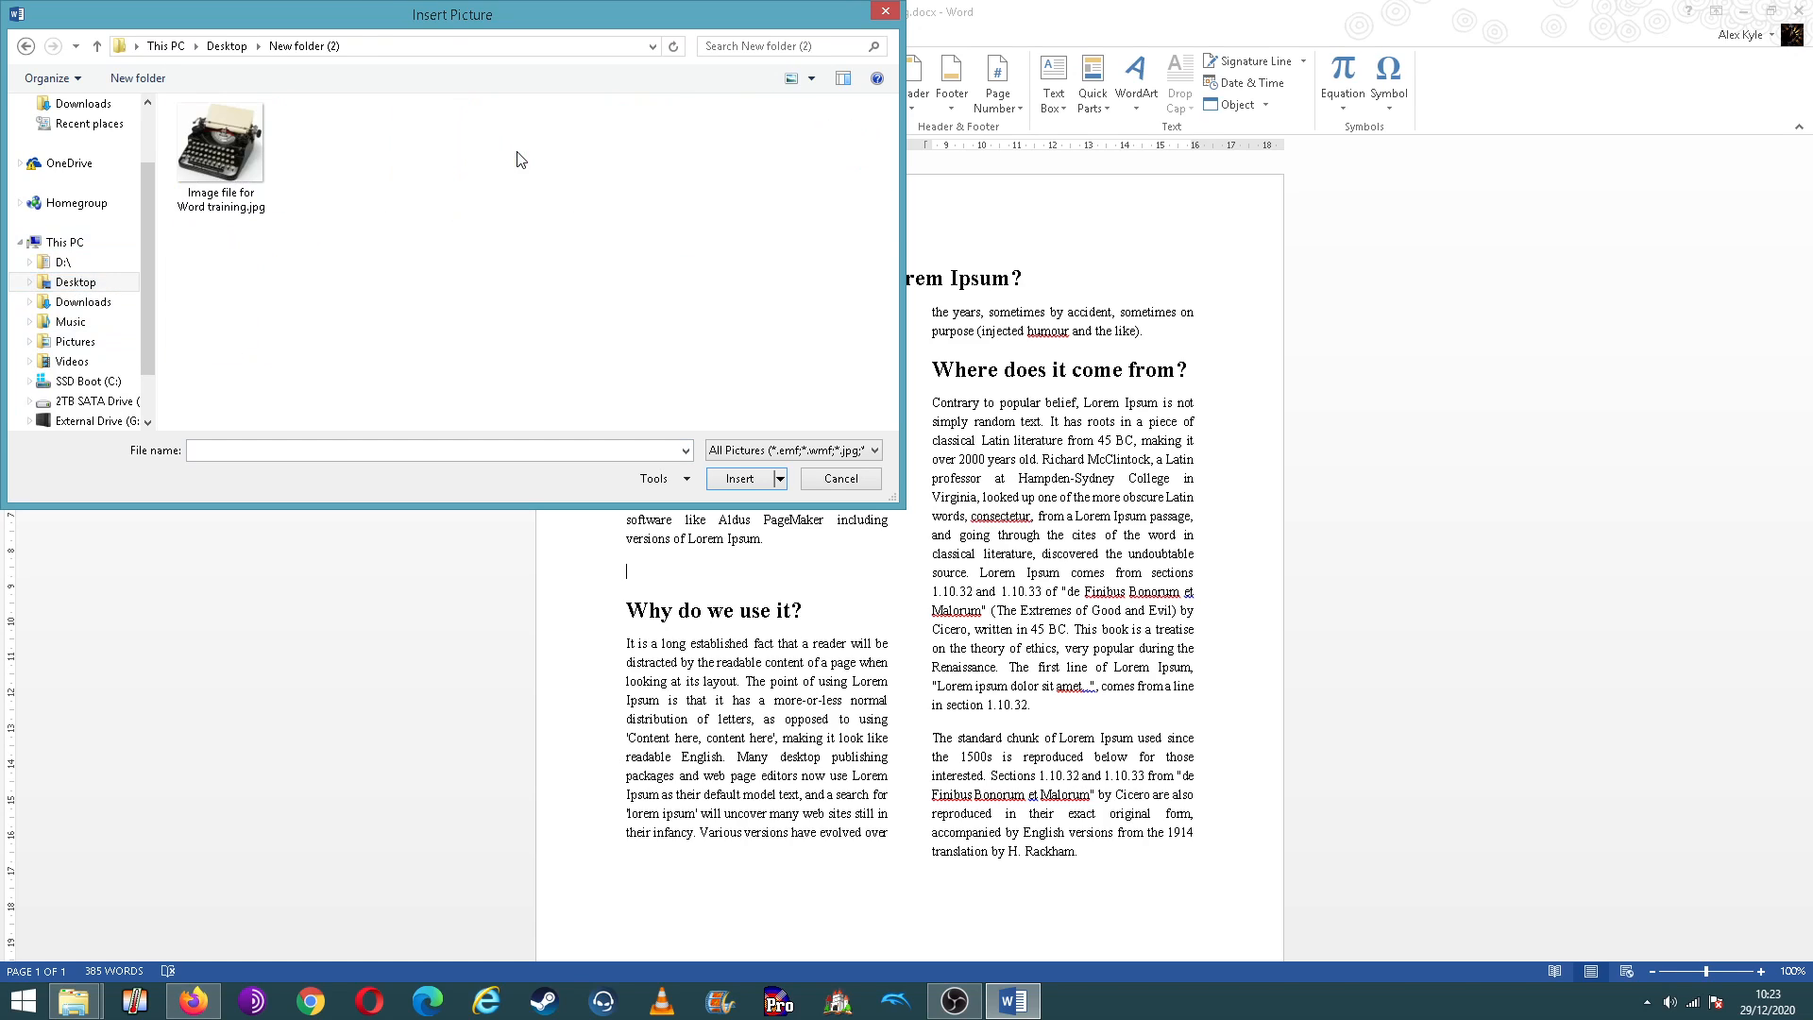
{"action": "double_click", "coordinate": [248, 149]}
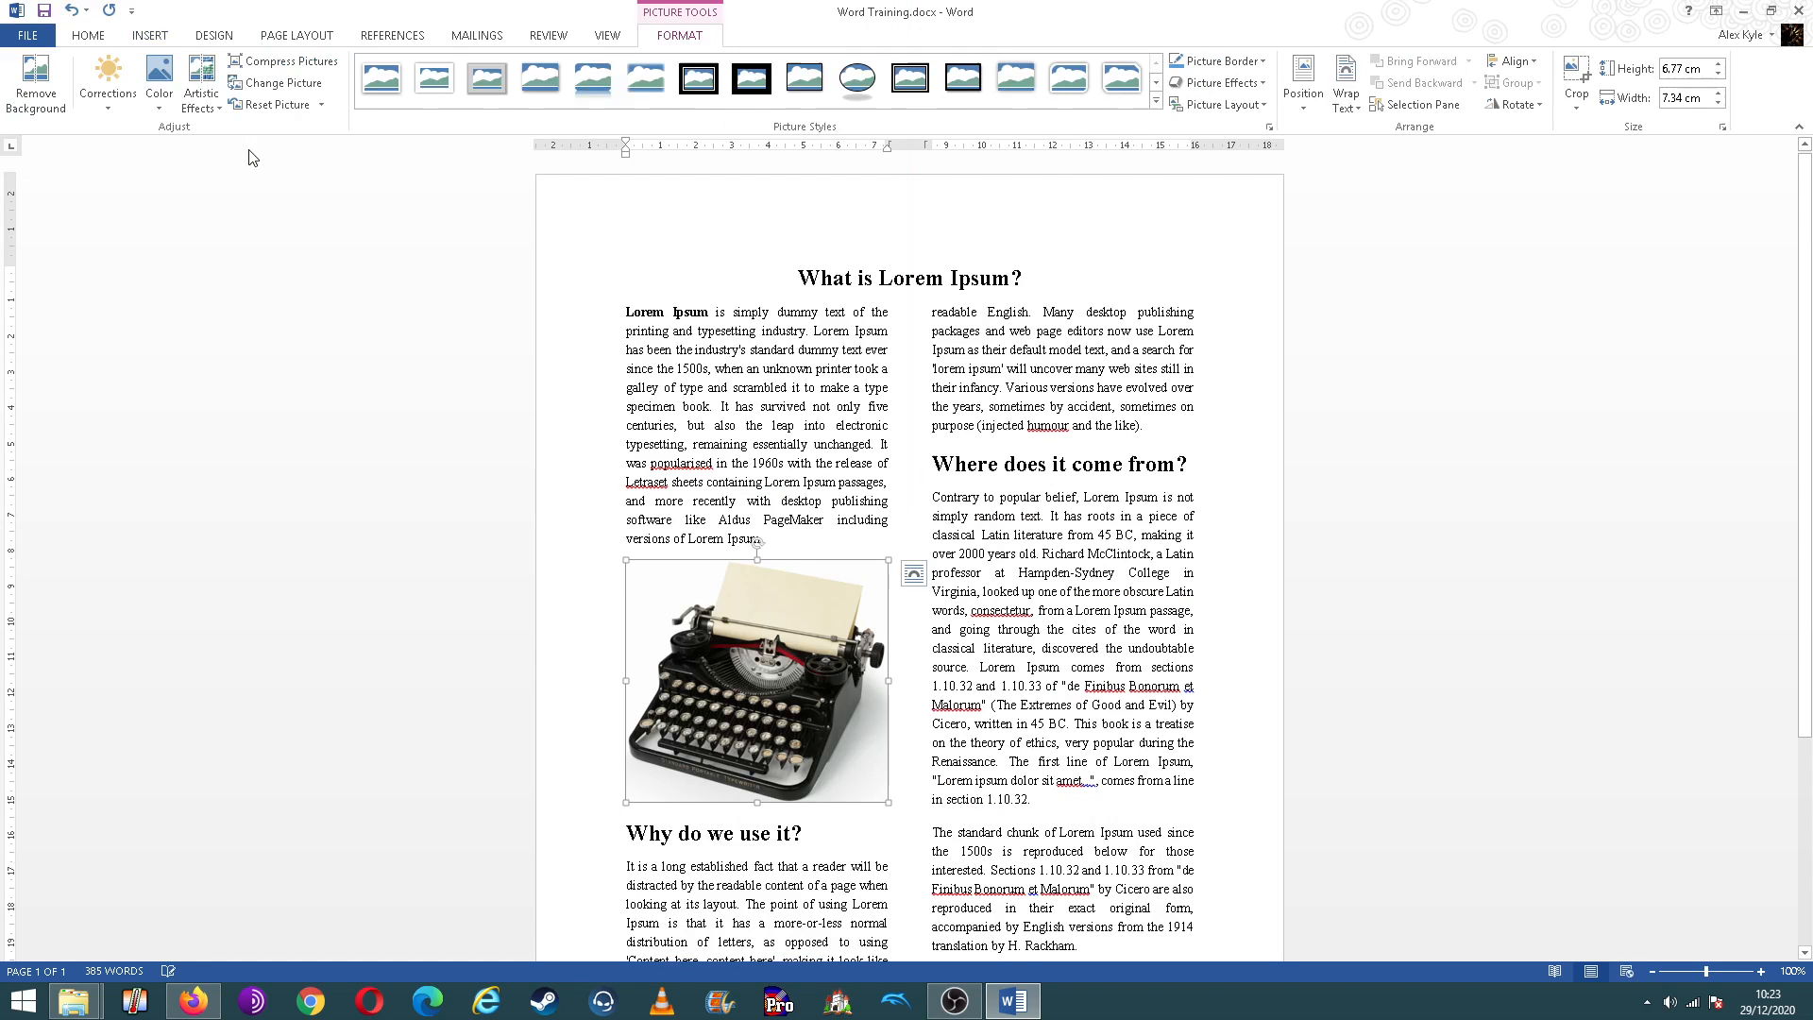
{"action": "left_click", "coordinate": [780, 488]}
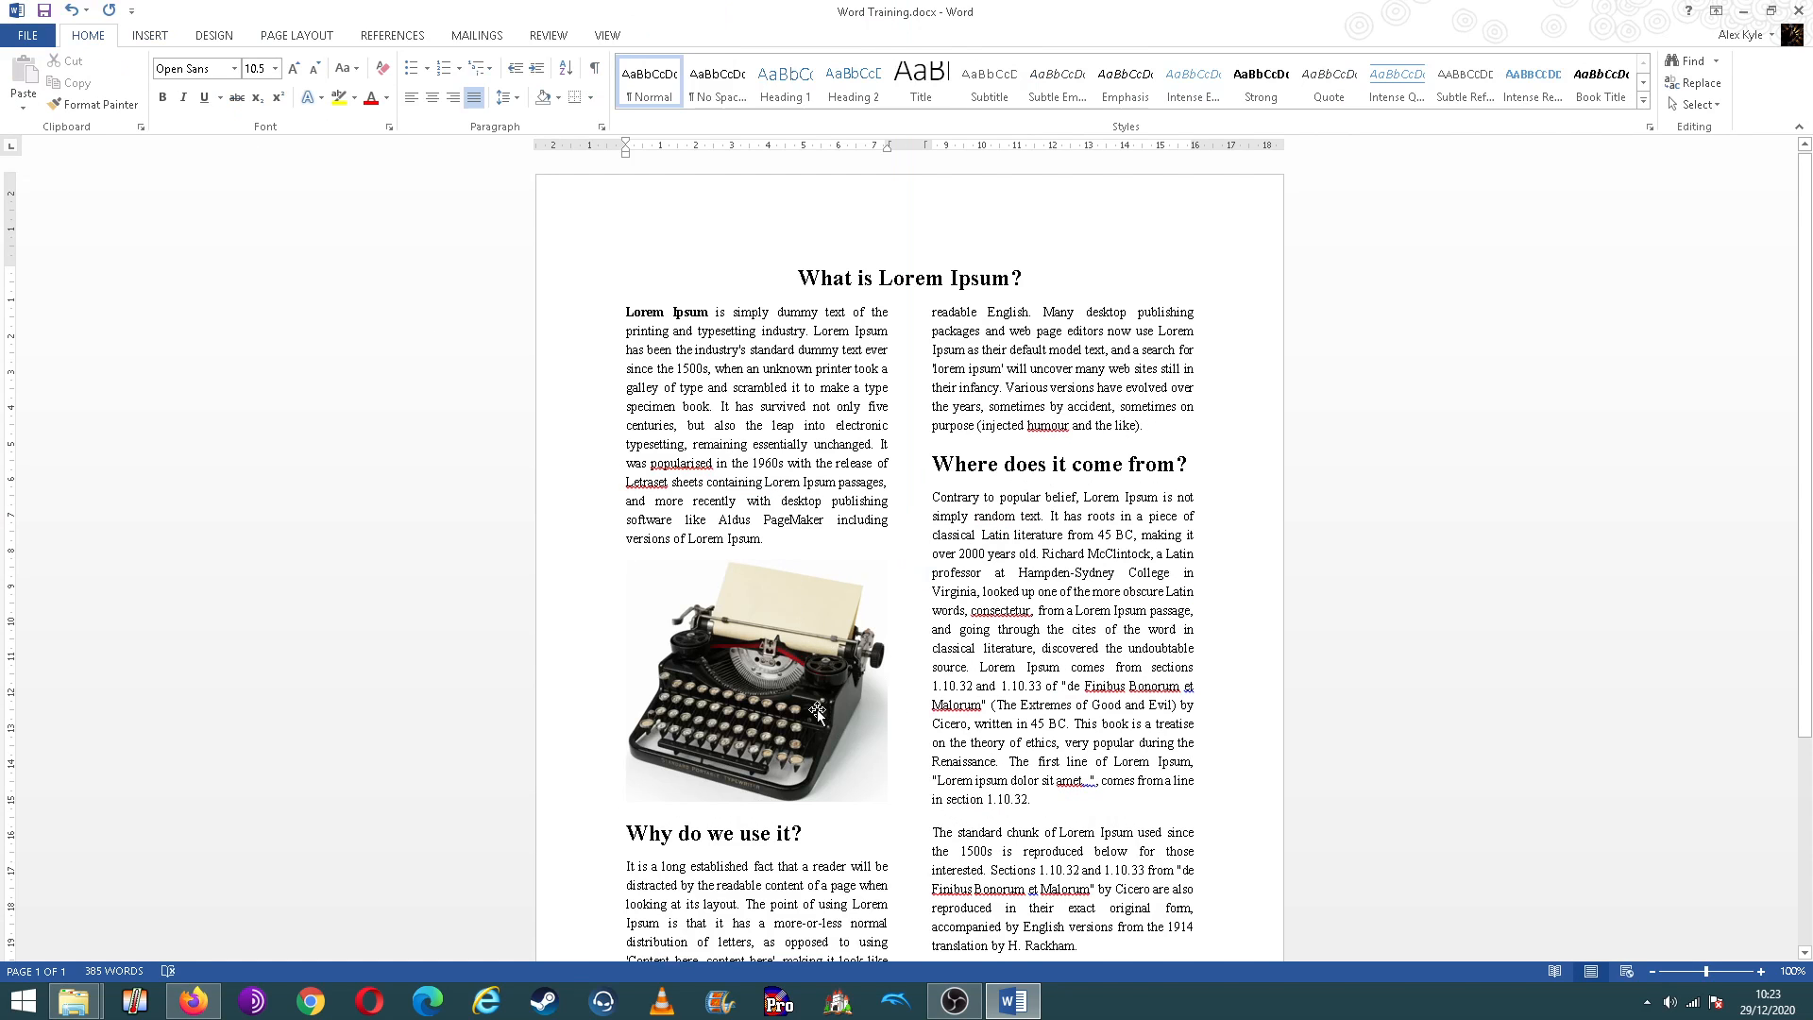
Step: Look at the Format Picture options for the typewriter picture and close them without changing anything
{"action": "left_click", "coordinate": [822, 699]}
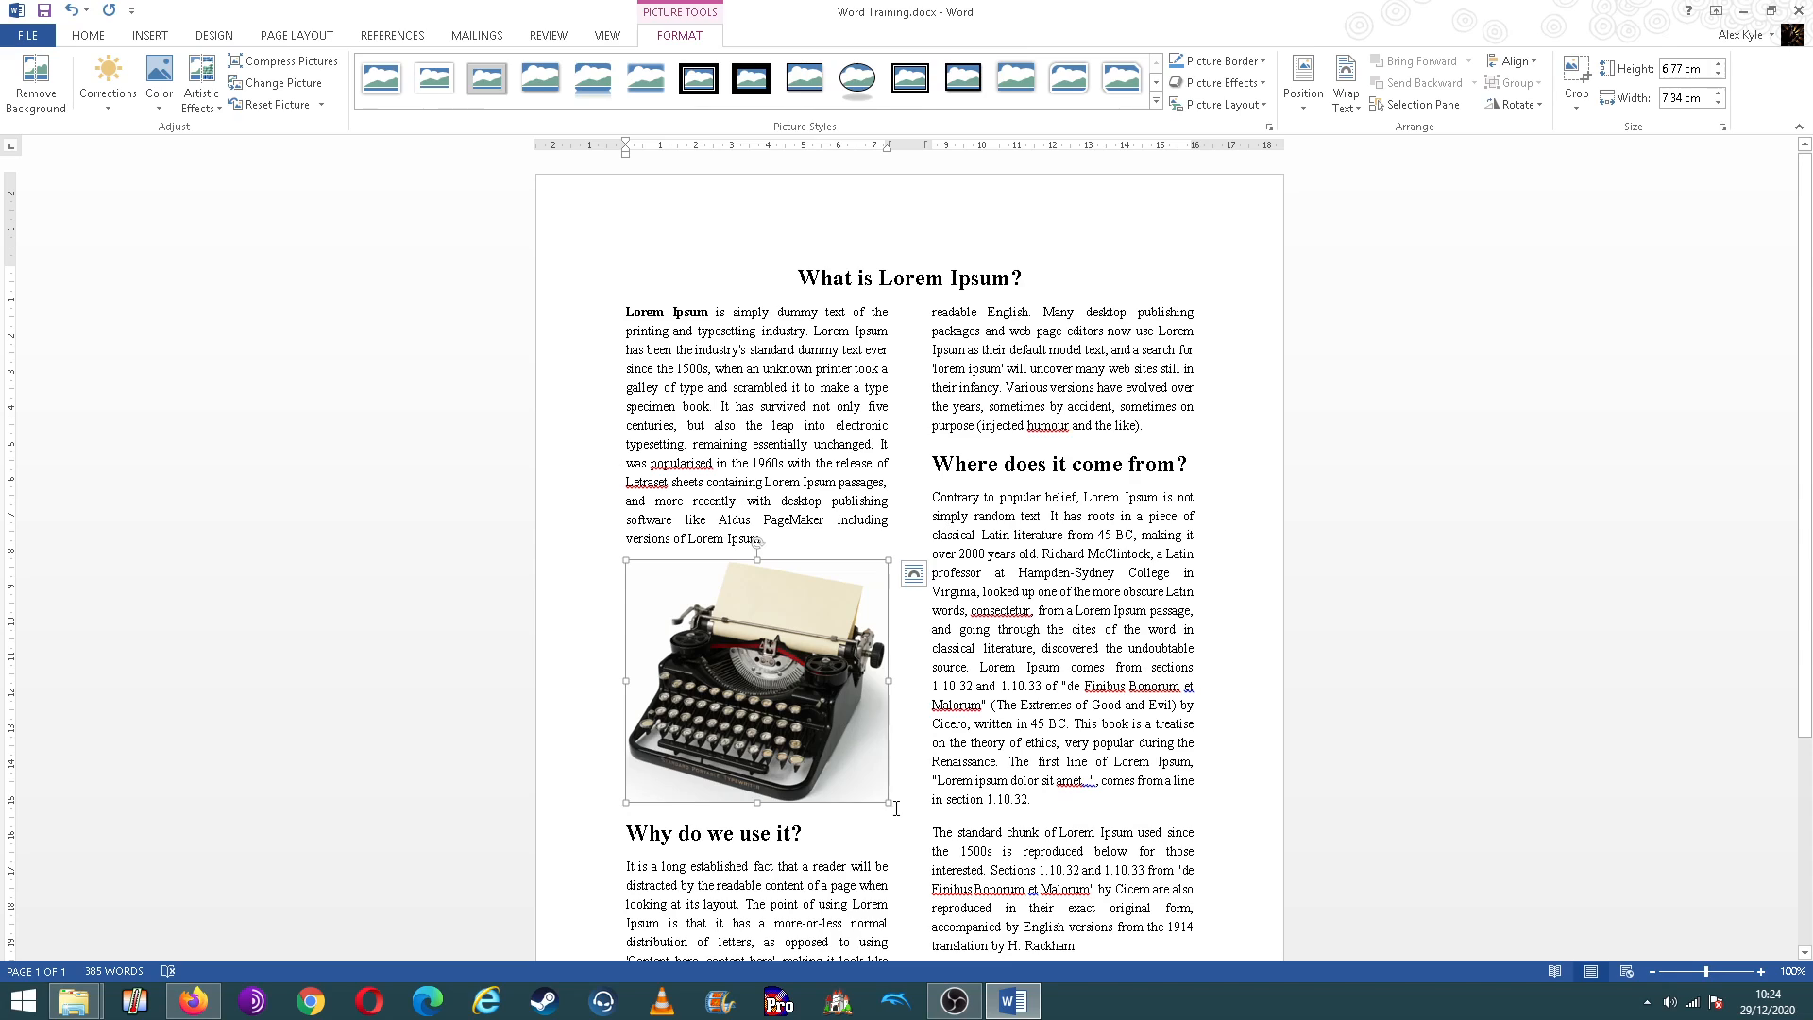
{"action": "right_click", "coordinate": [823, 700]}
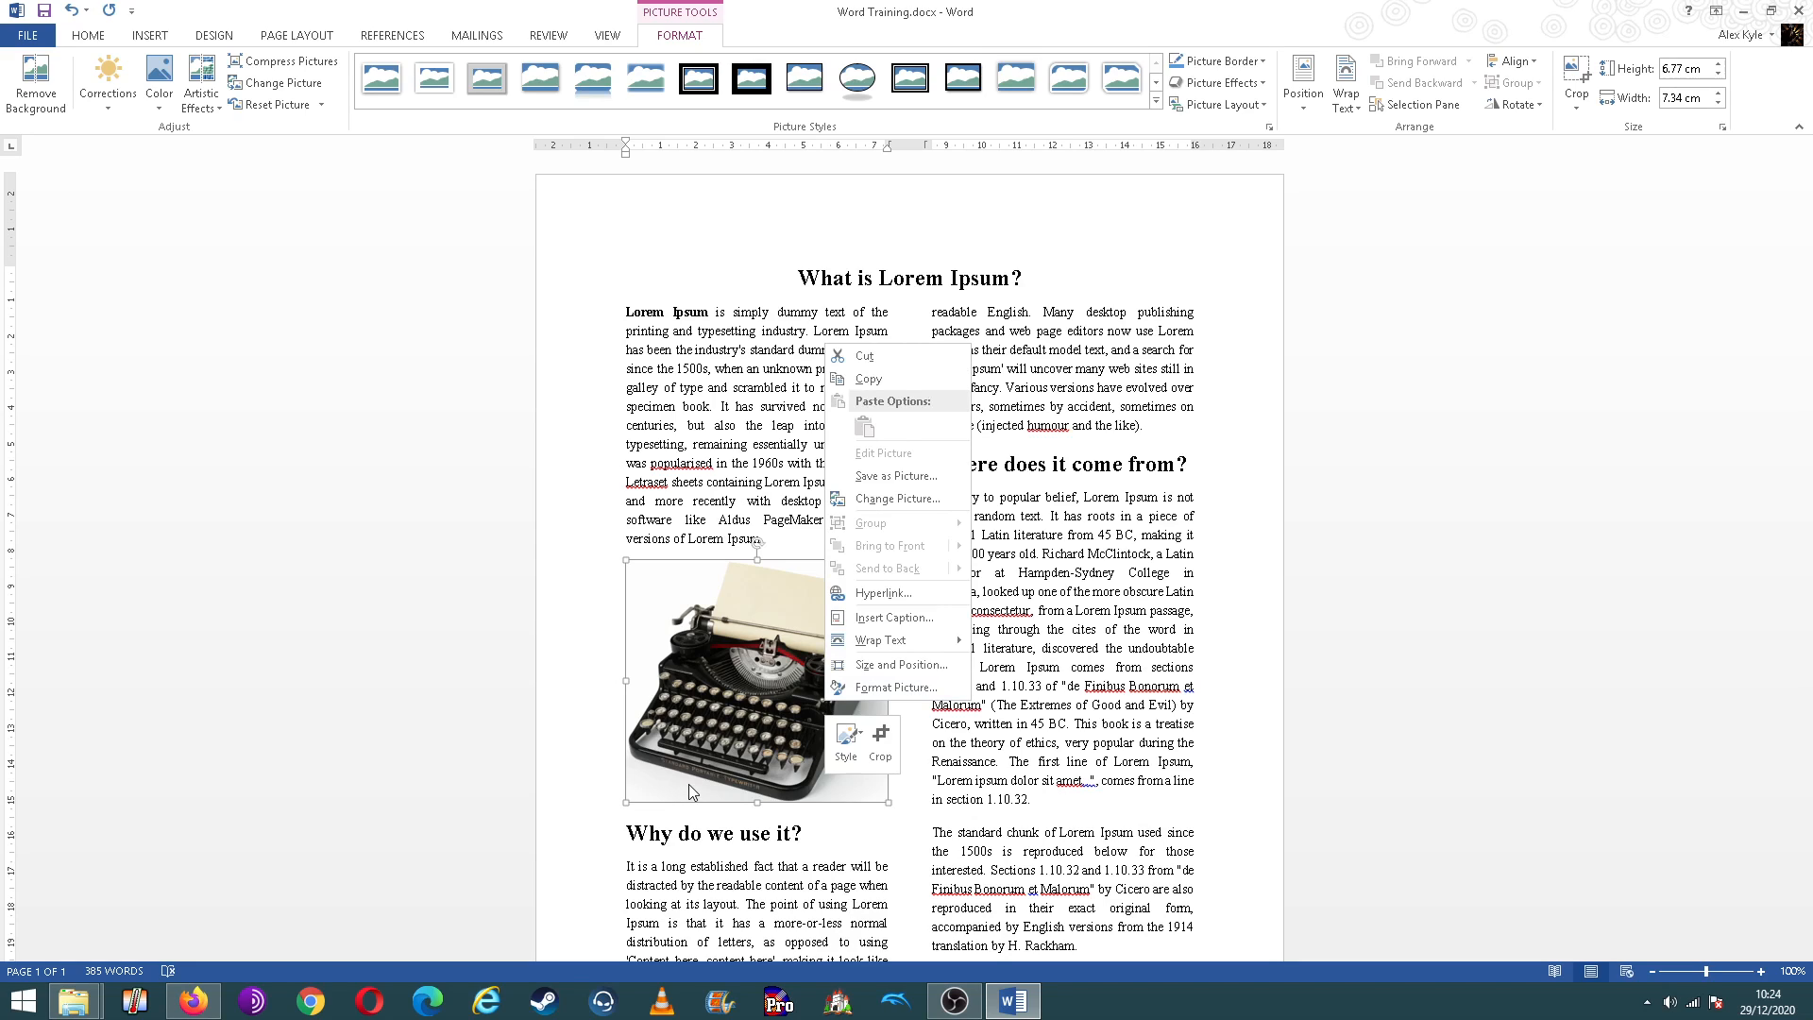
{"action": "left_click", "coordinate": [880, 688]}
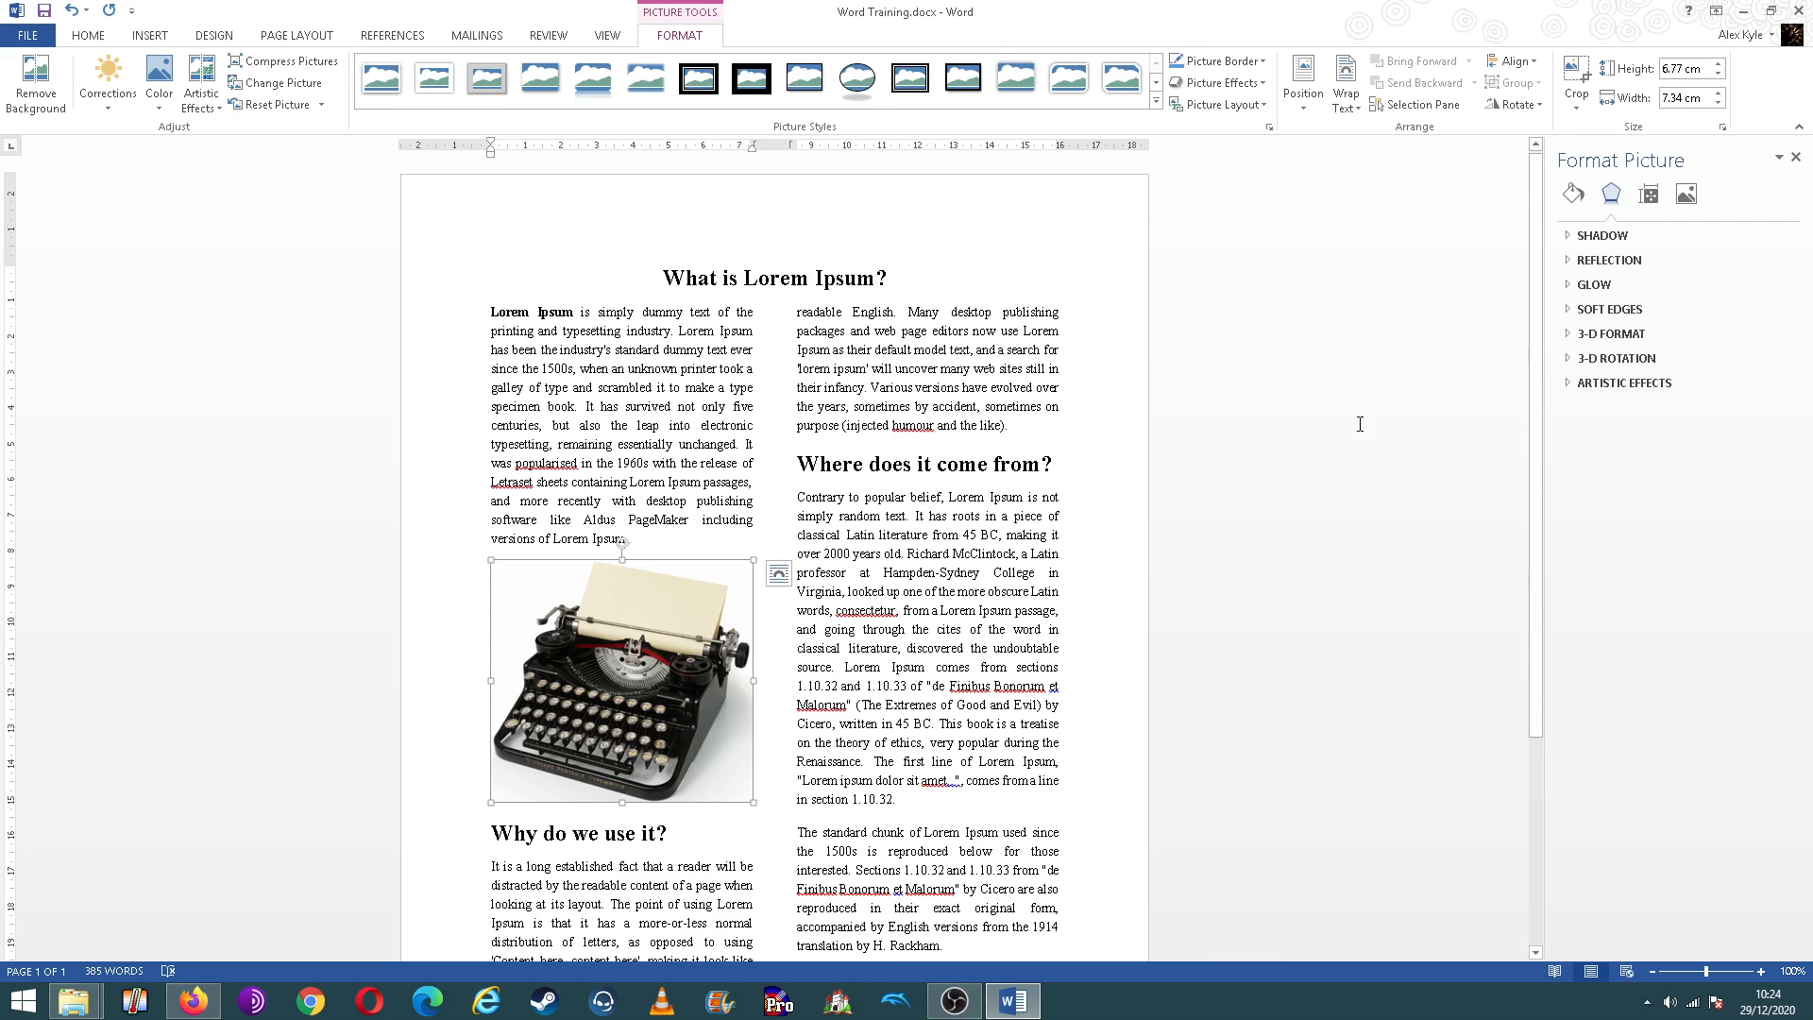
{"action": "left_click", "coordinate": [1796, 157]}
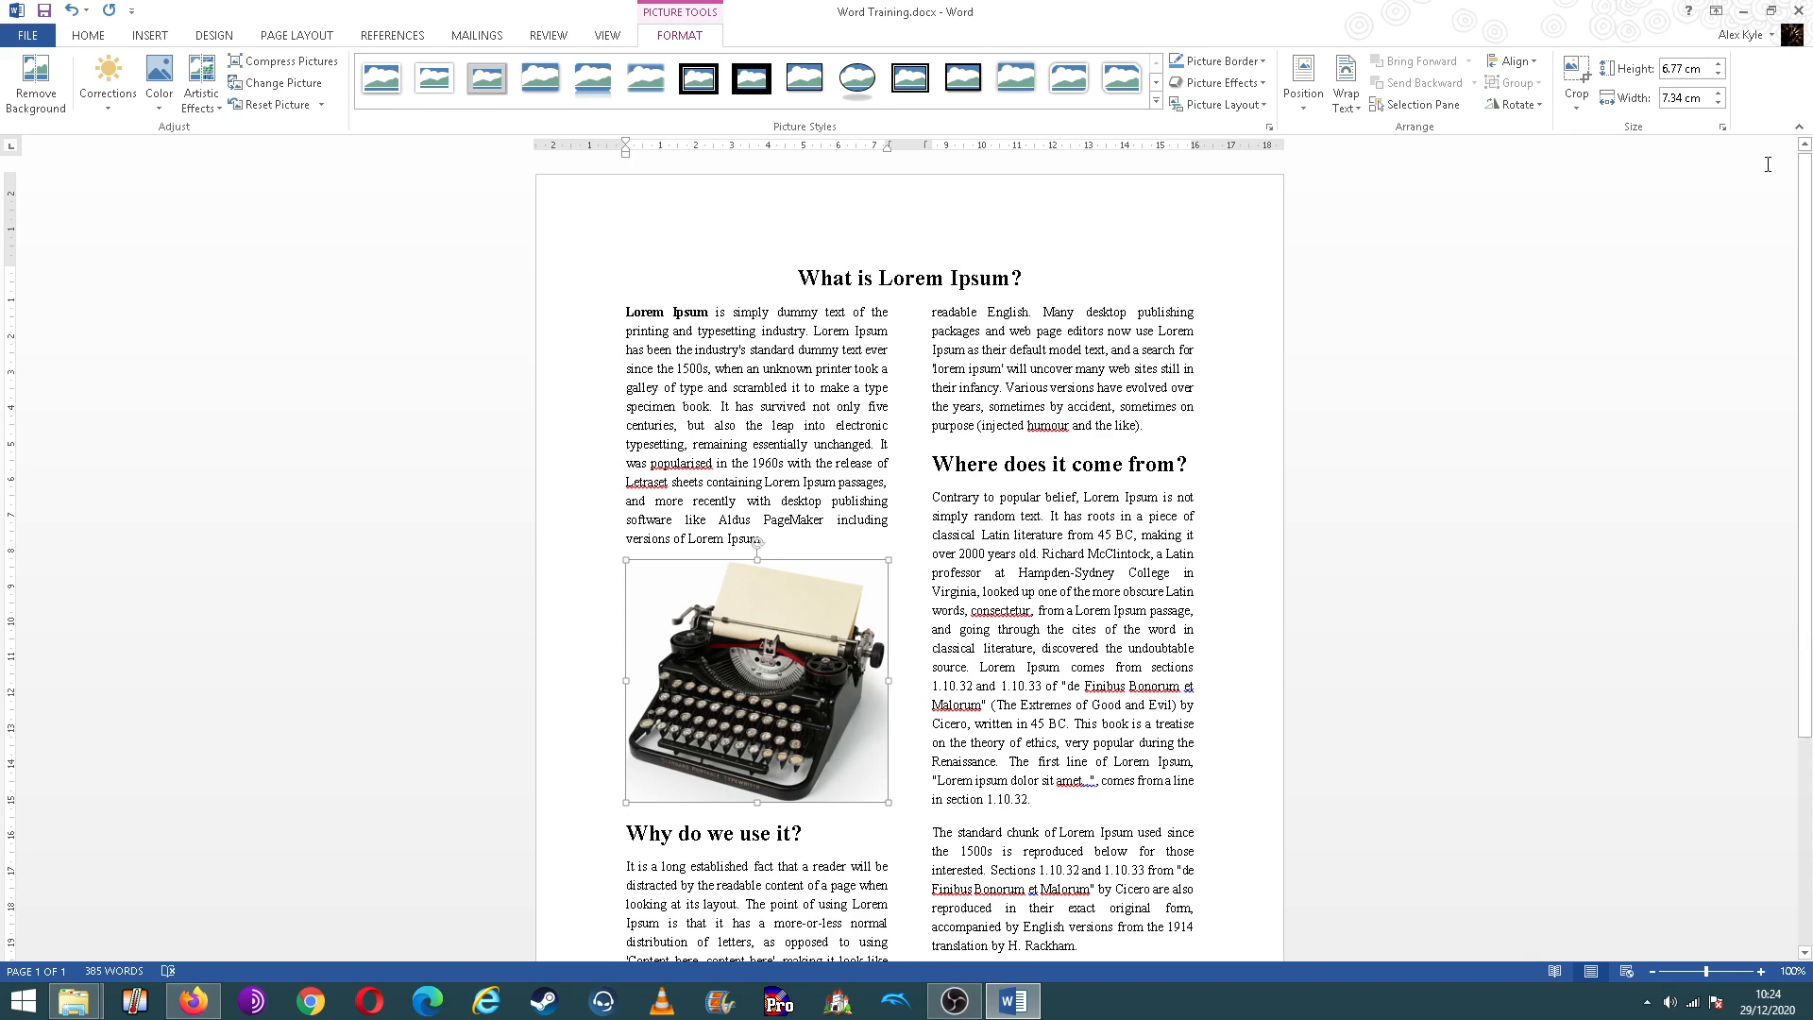
{"action": "left_click", "coordinate": [977, 511]}
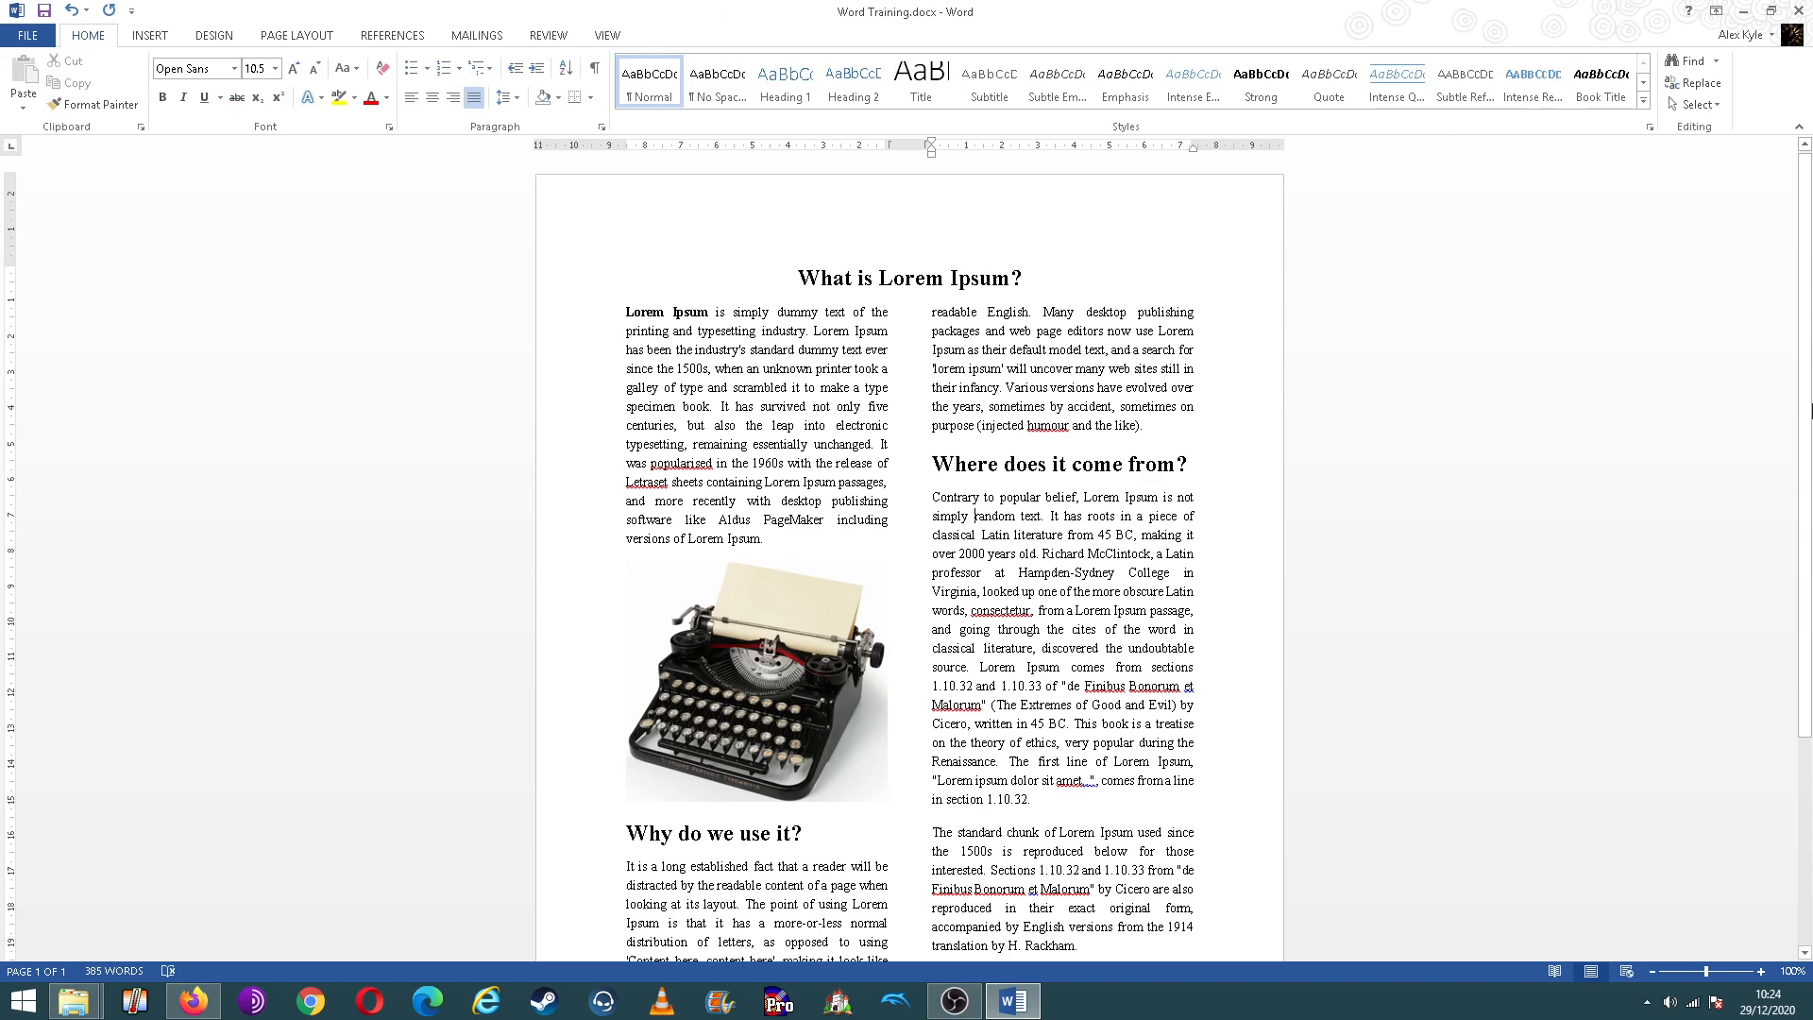
{"action": "left_click_drag", "start_coordinate": [1811, 430], "coordinate": [1811, 368]}
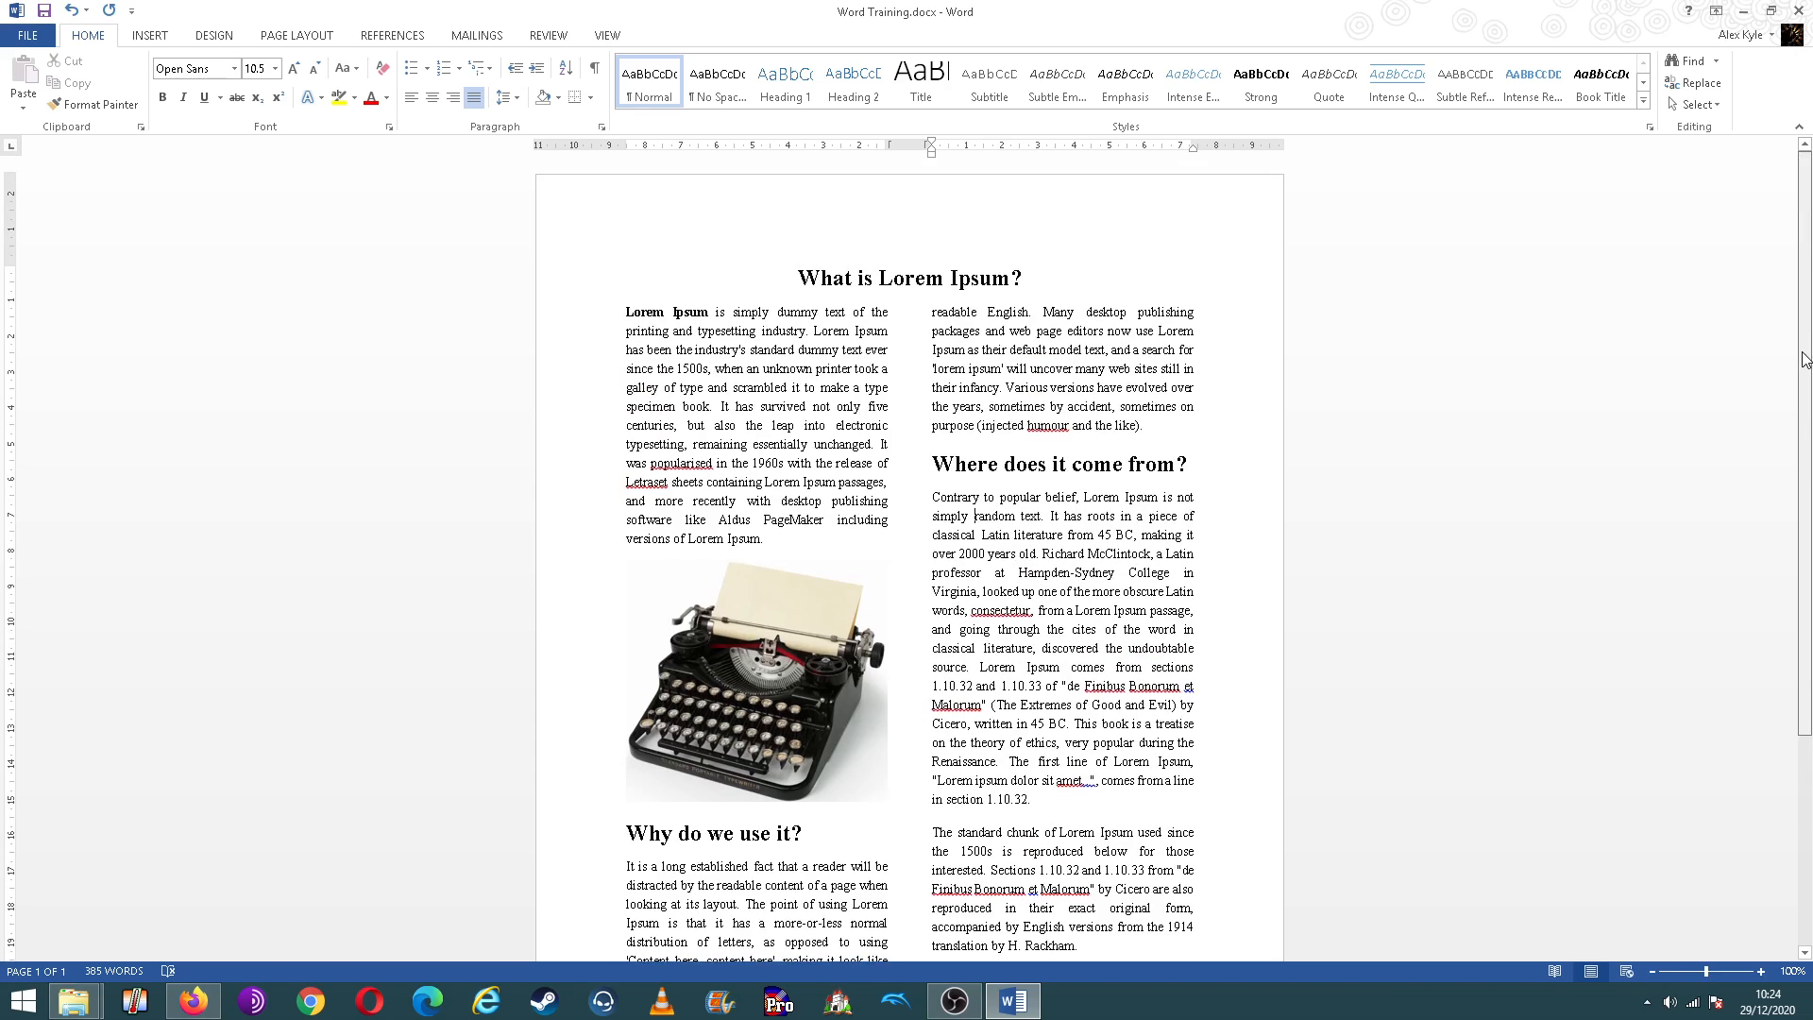
Step: Add the author's full name to the page header and return to the body text
{"action": "left_click", "coordinate": [779, 264]}
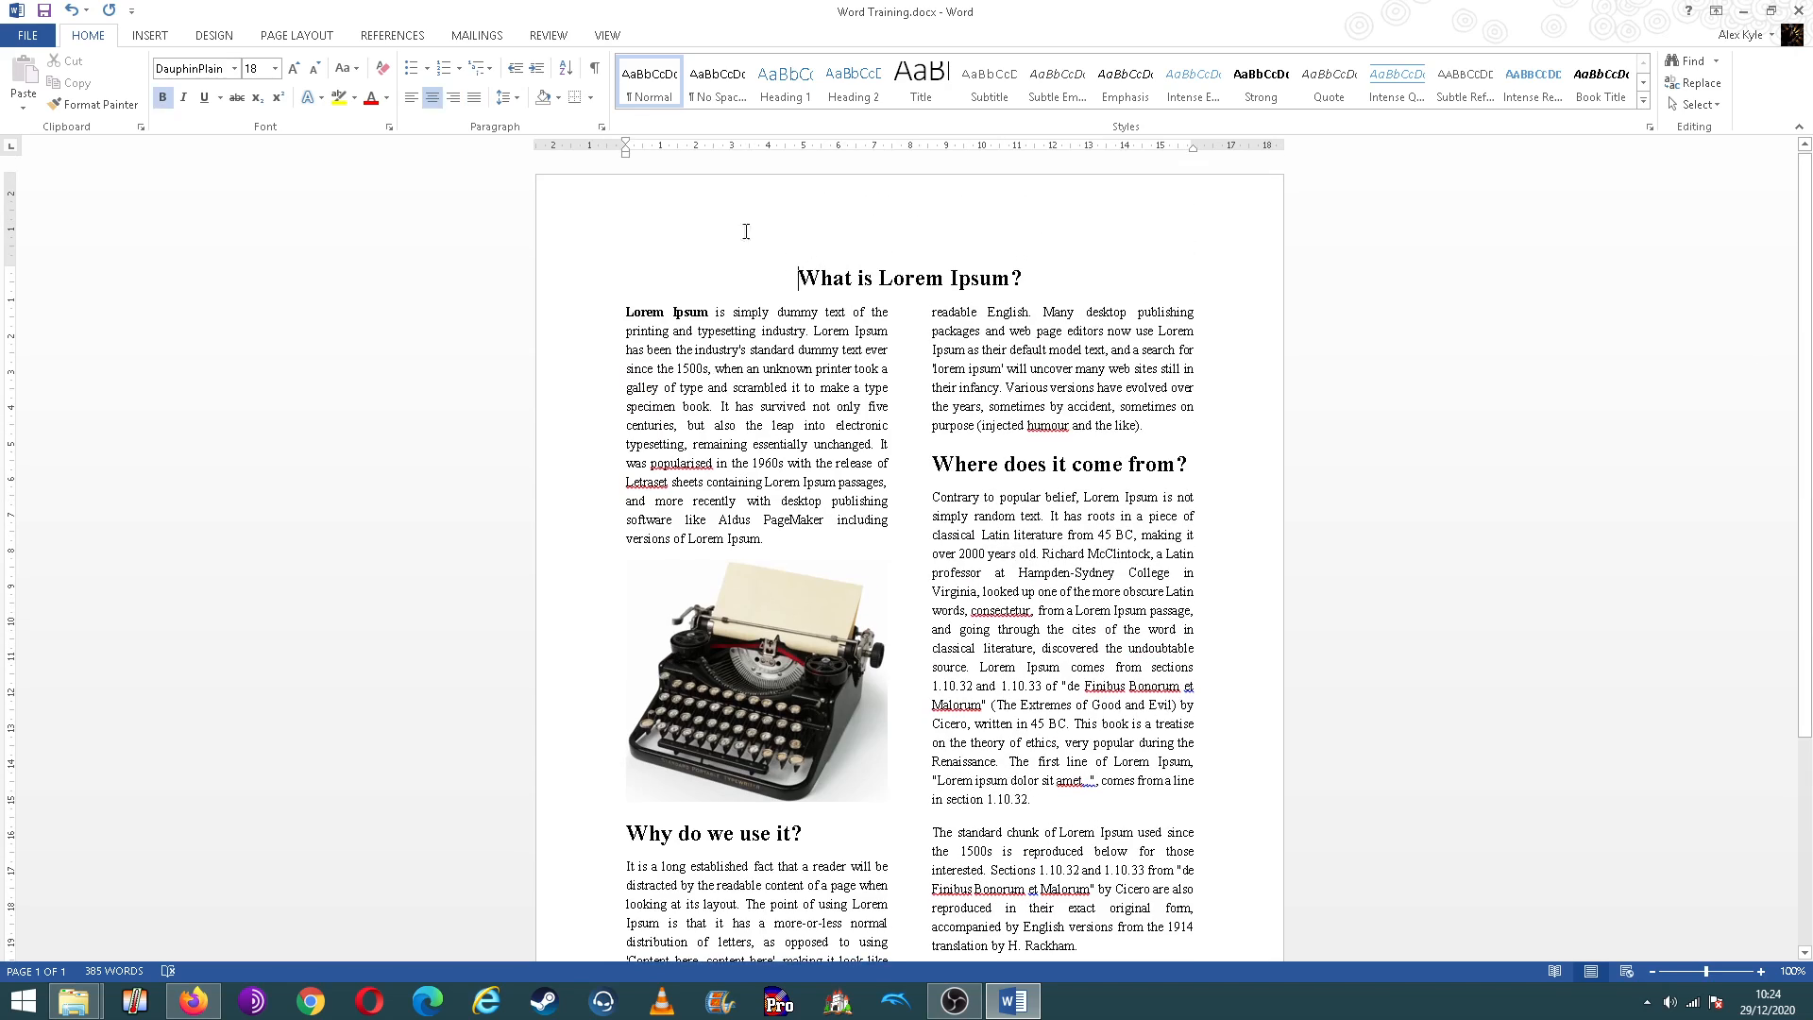
{"action": "double_click", "coordinate": [702, 197]}
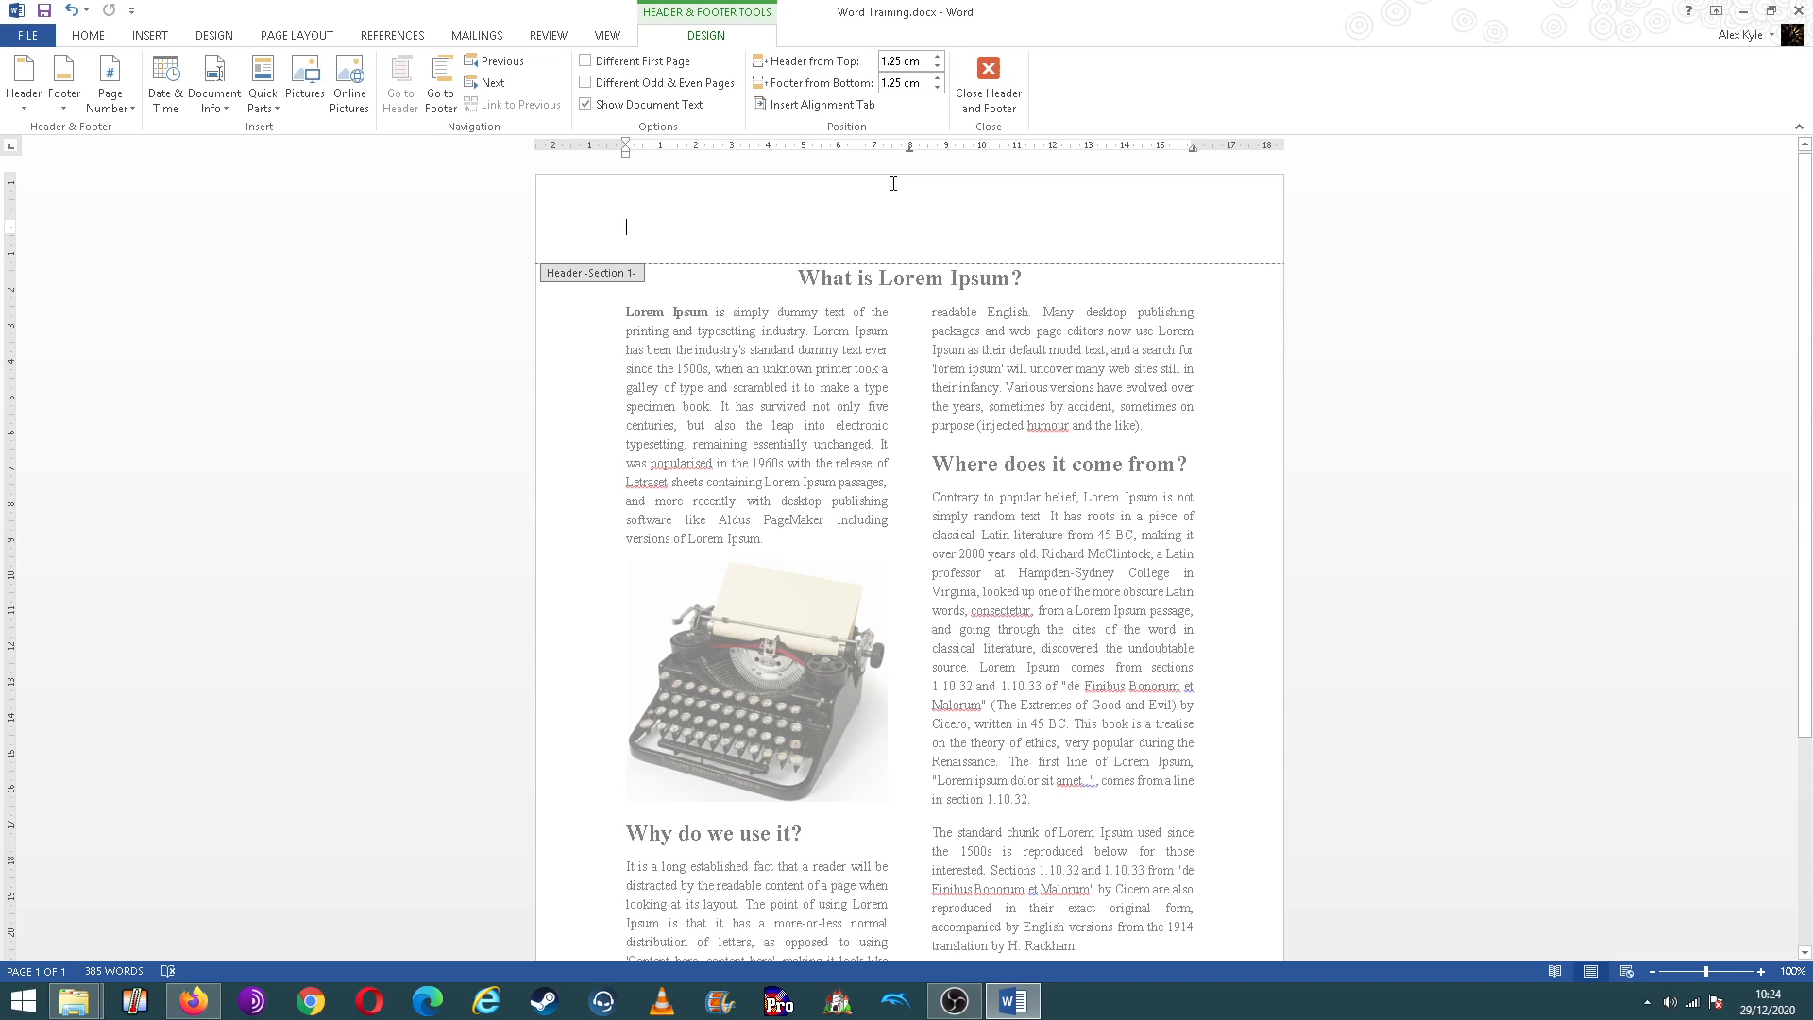
{"action": "type", "text": "Alex Kyle"}
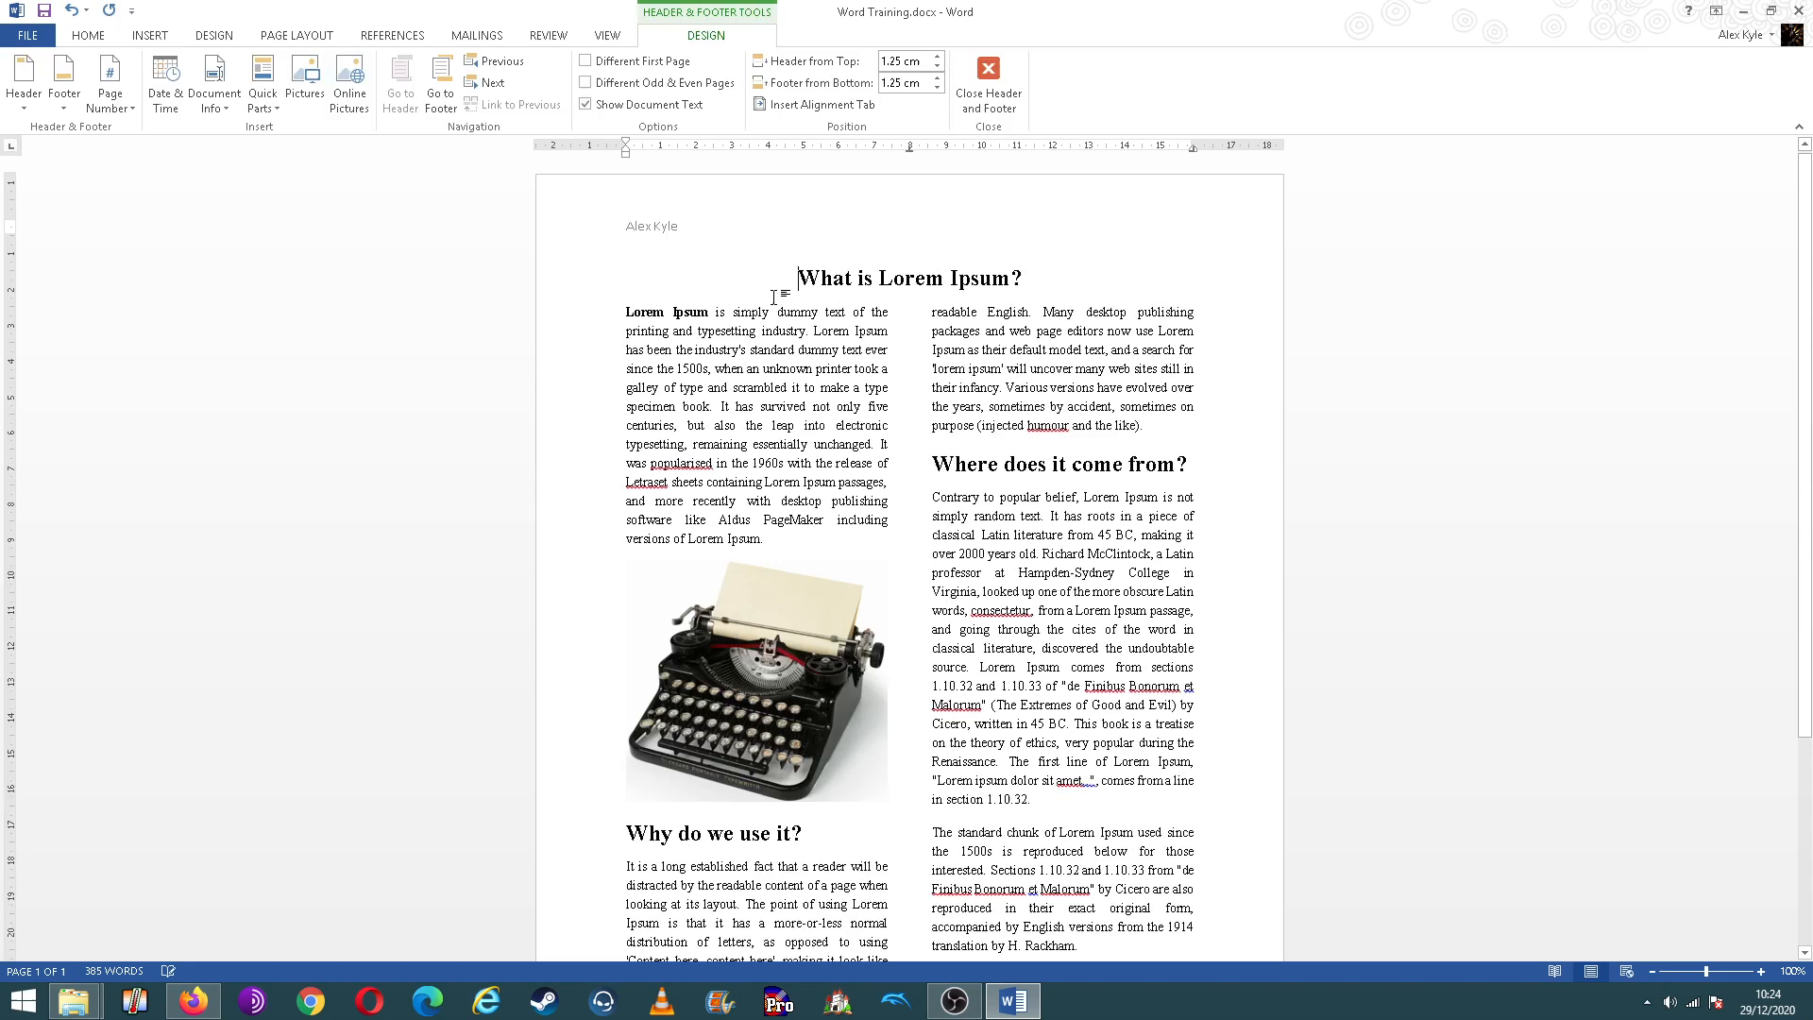
{"action": "double_click", "coordinate": [773, 298]}
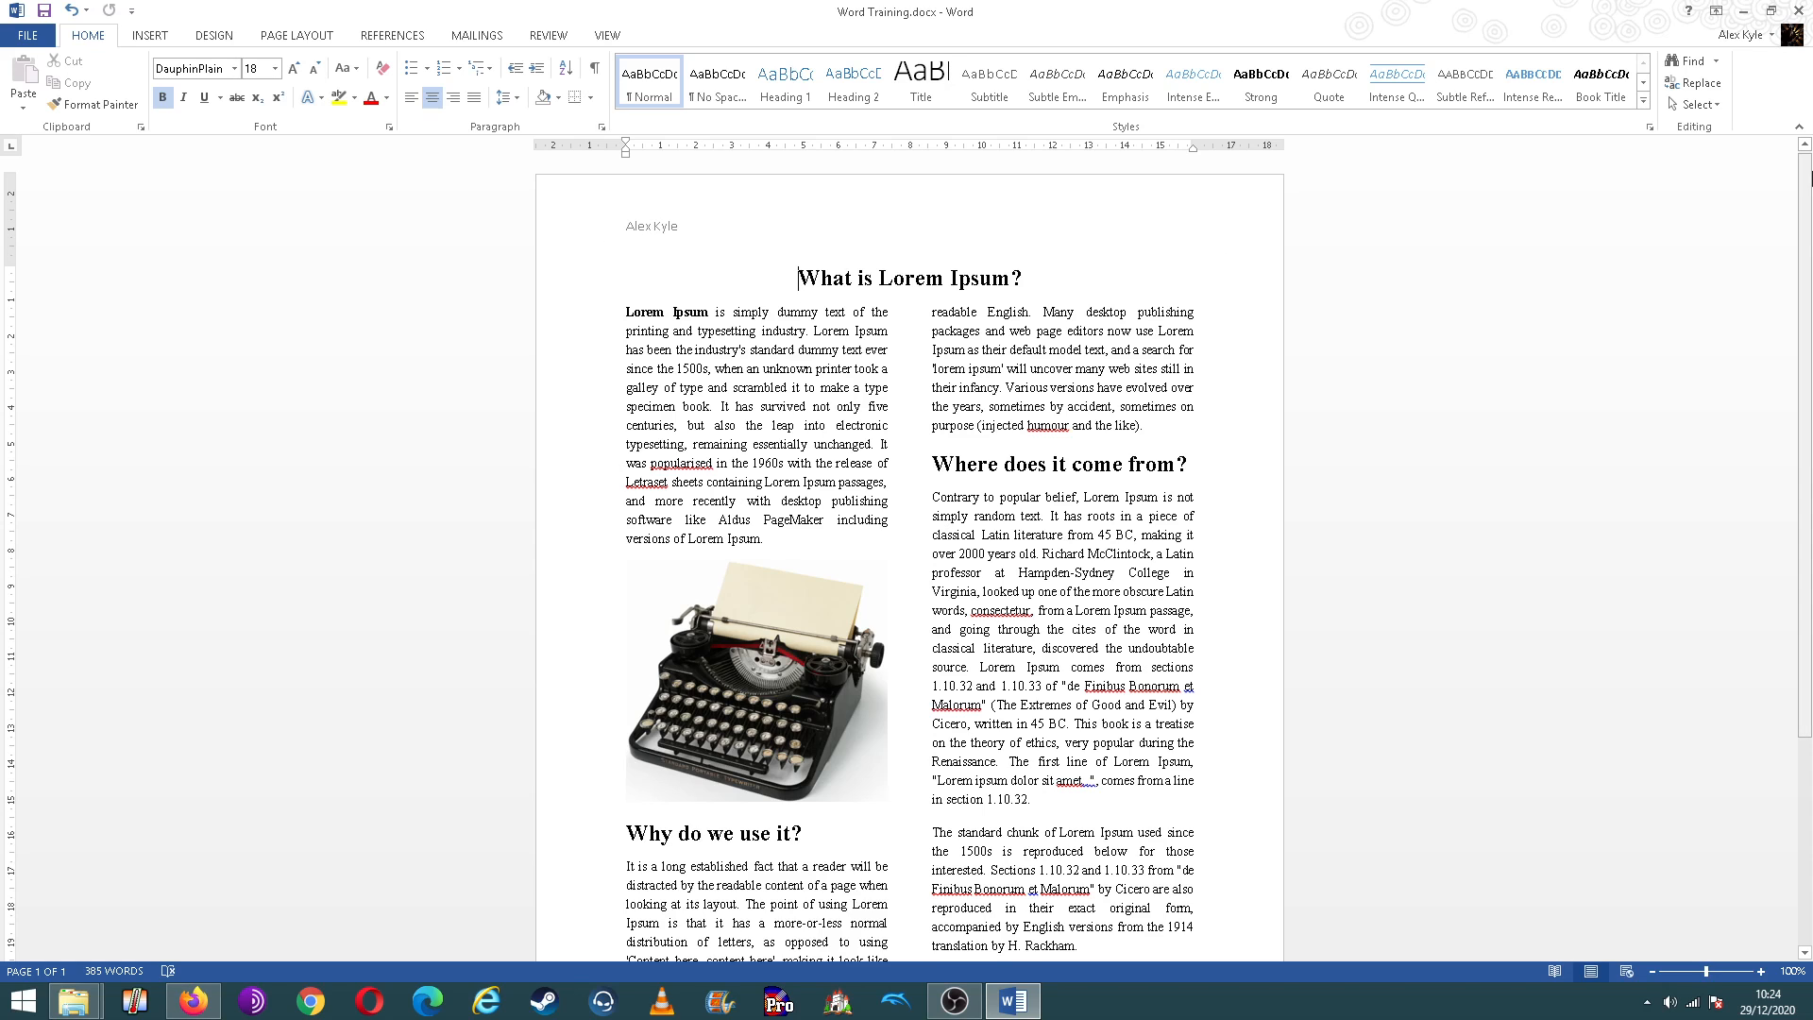
Step: Add the date 29/12/2020 to the page footer and return to the body text
{"action": "scroll", "coordinate": [1810, 315], "scroll_direction": "down", "scroll_amount": 2}
{"action": "scroll", "coordinate": [1810, 315], "scroll_direction": "down", "scroll_amount": 2}
{"action": "scroll", "coordinate": [1810, 314], "scroll_direction": "up", "scroll_amount": 3}
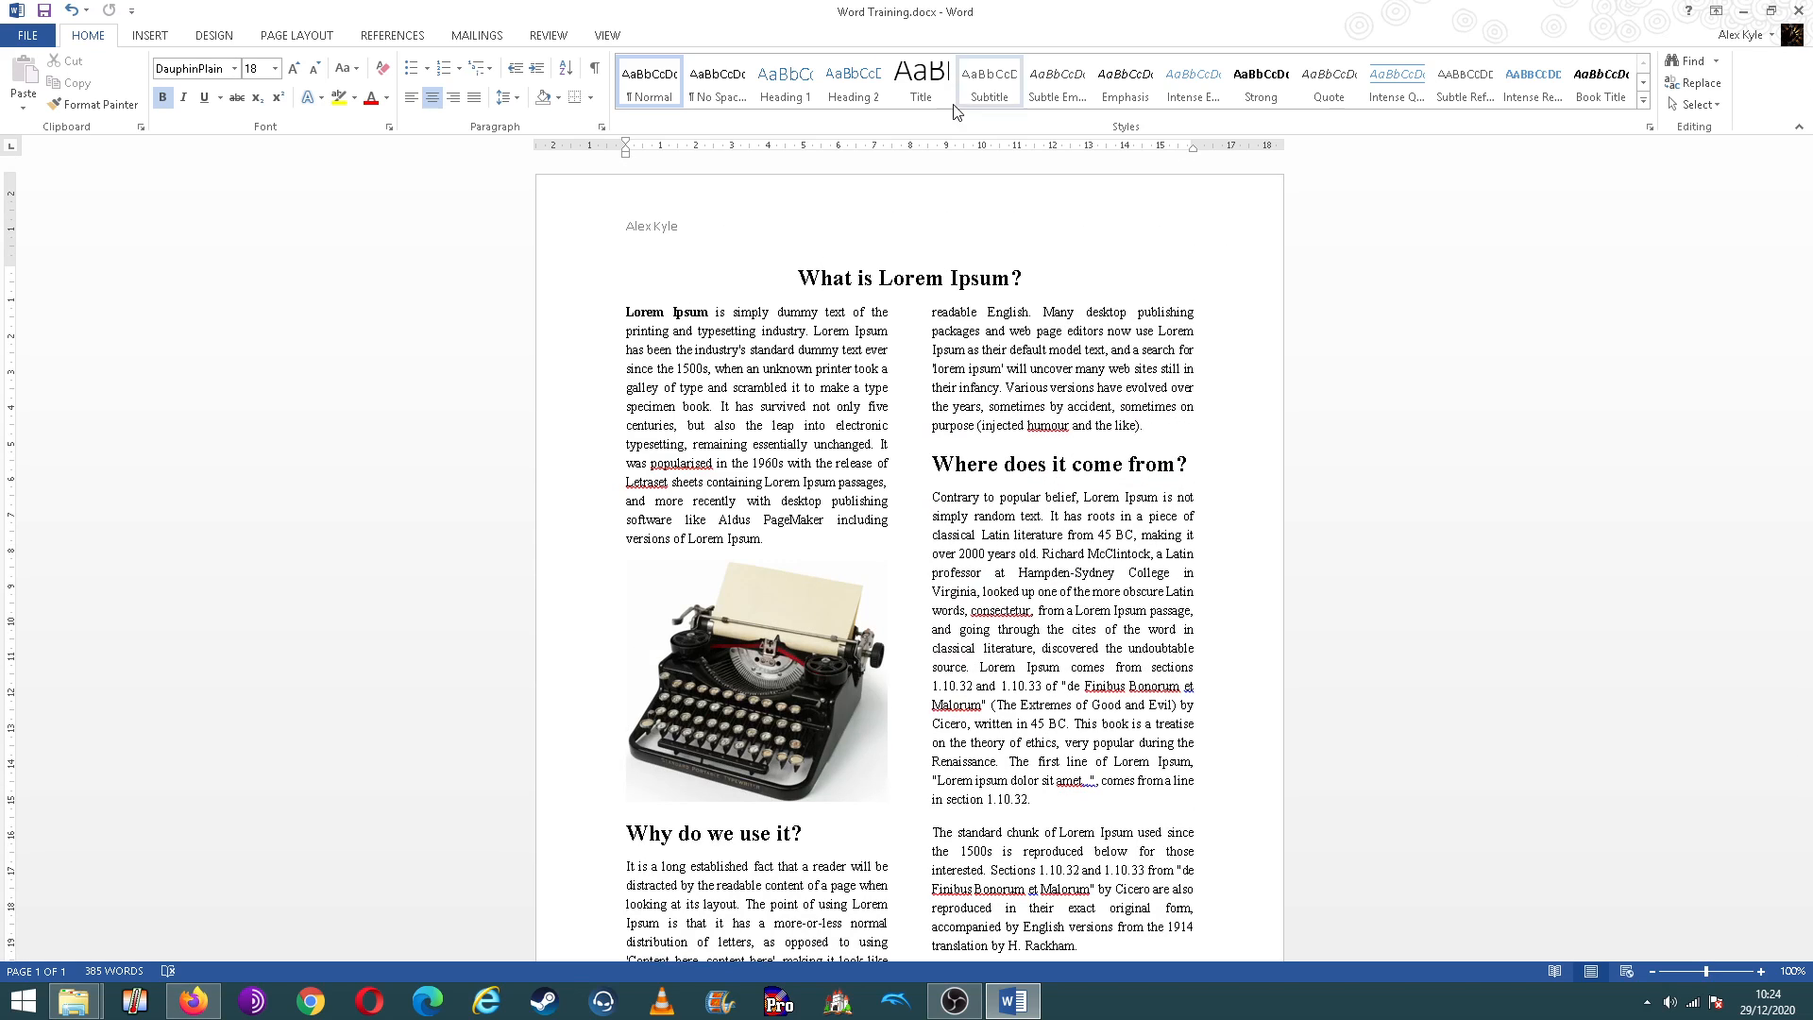
{"action": "scroll", "coordinate": [1528, 424], "scroll_direction": "down", "scroll_amount": 5}
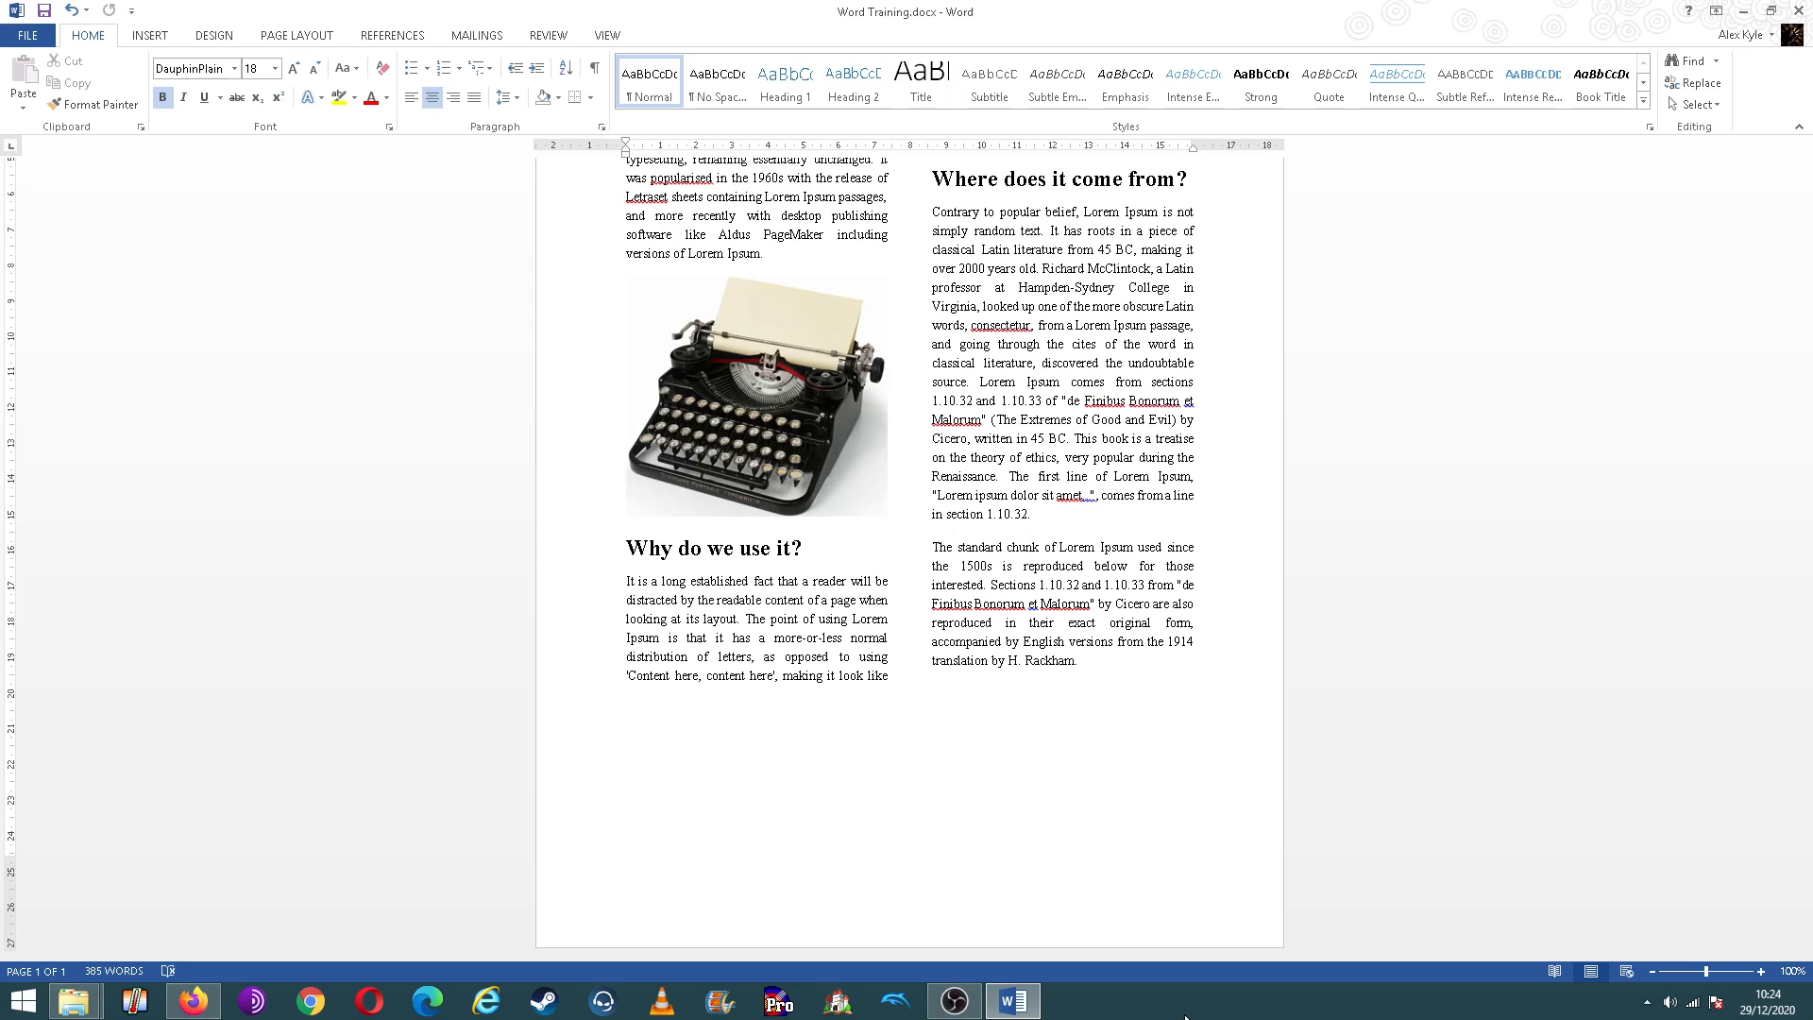
{"action": "double_click", "coordinate": [784, 908]}
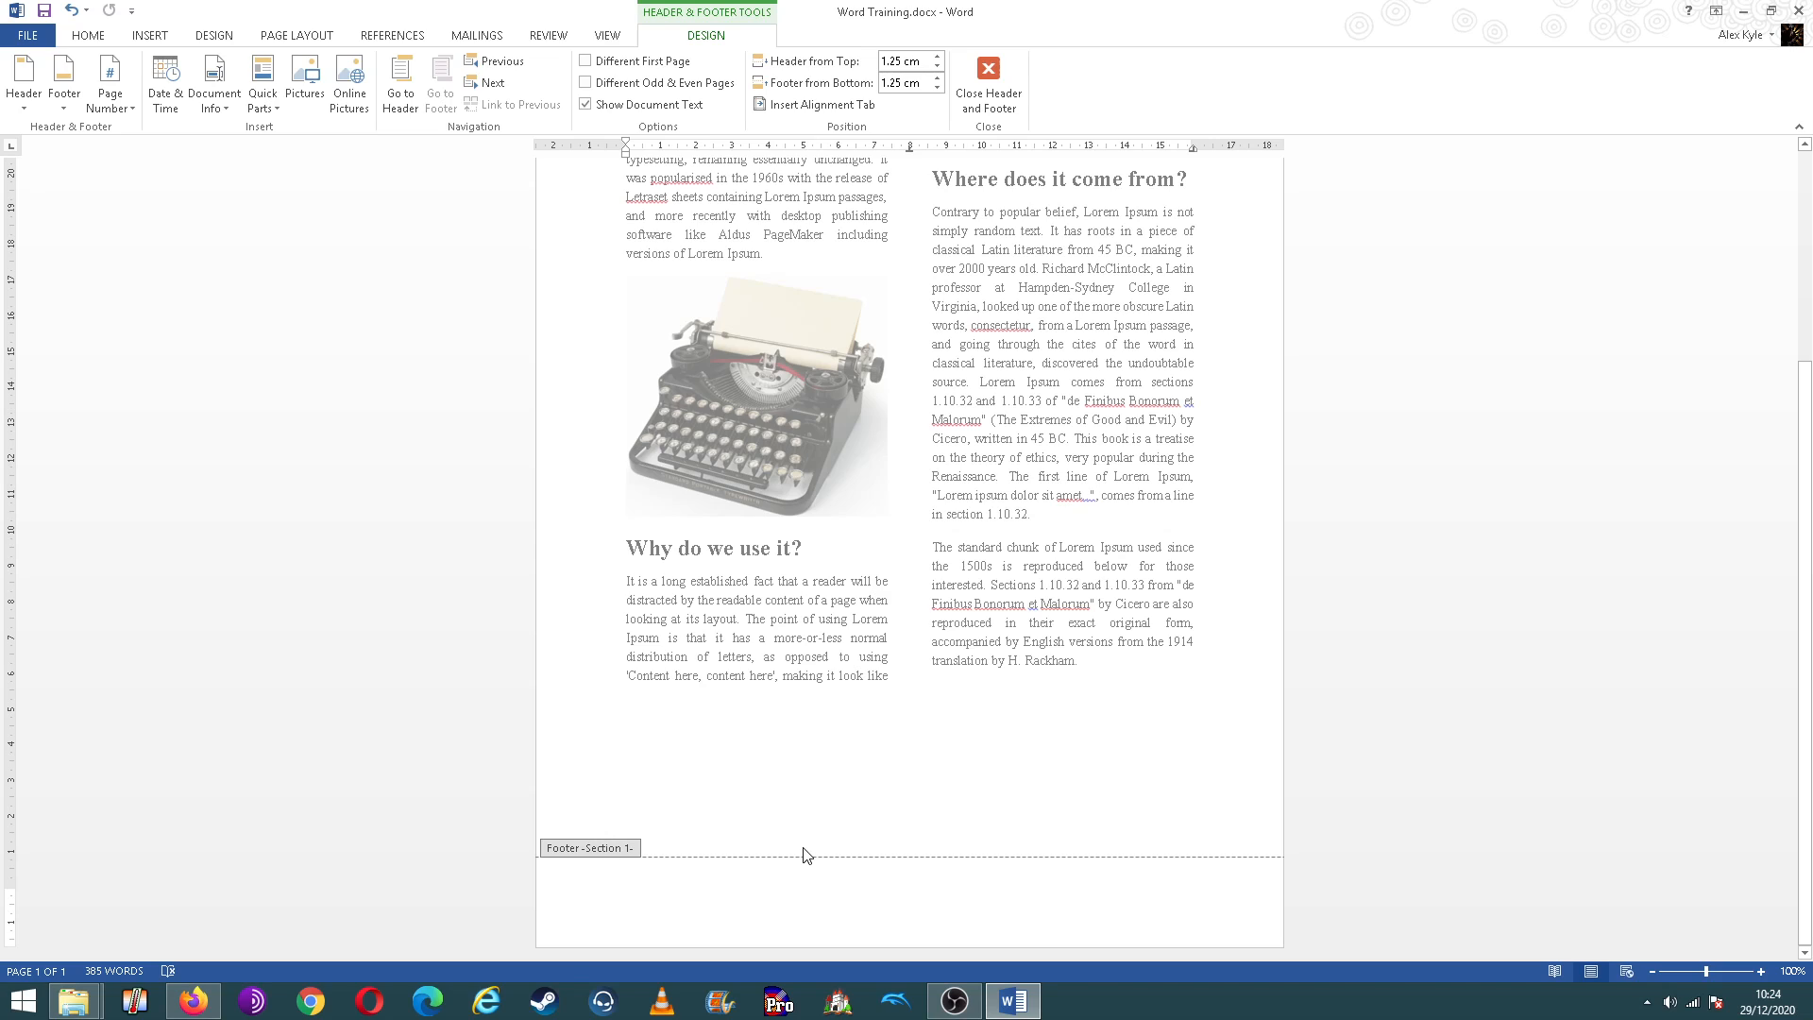
{"action": "type", "text": "29"}
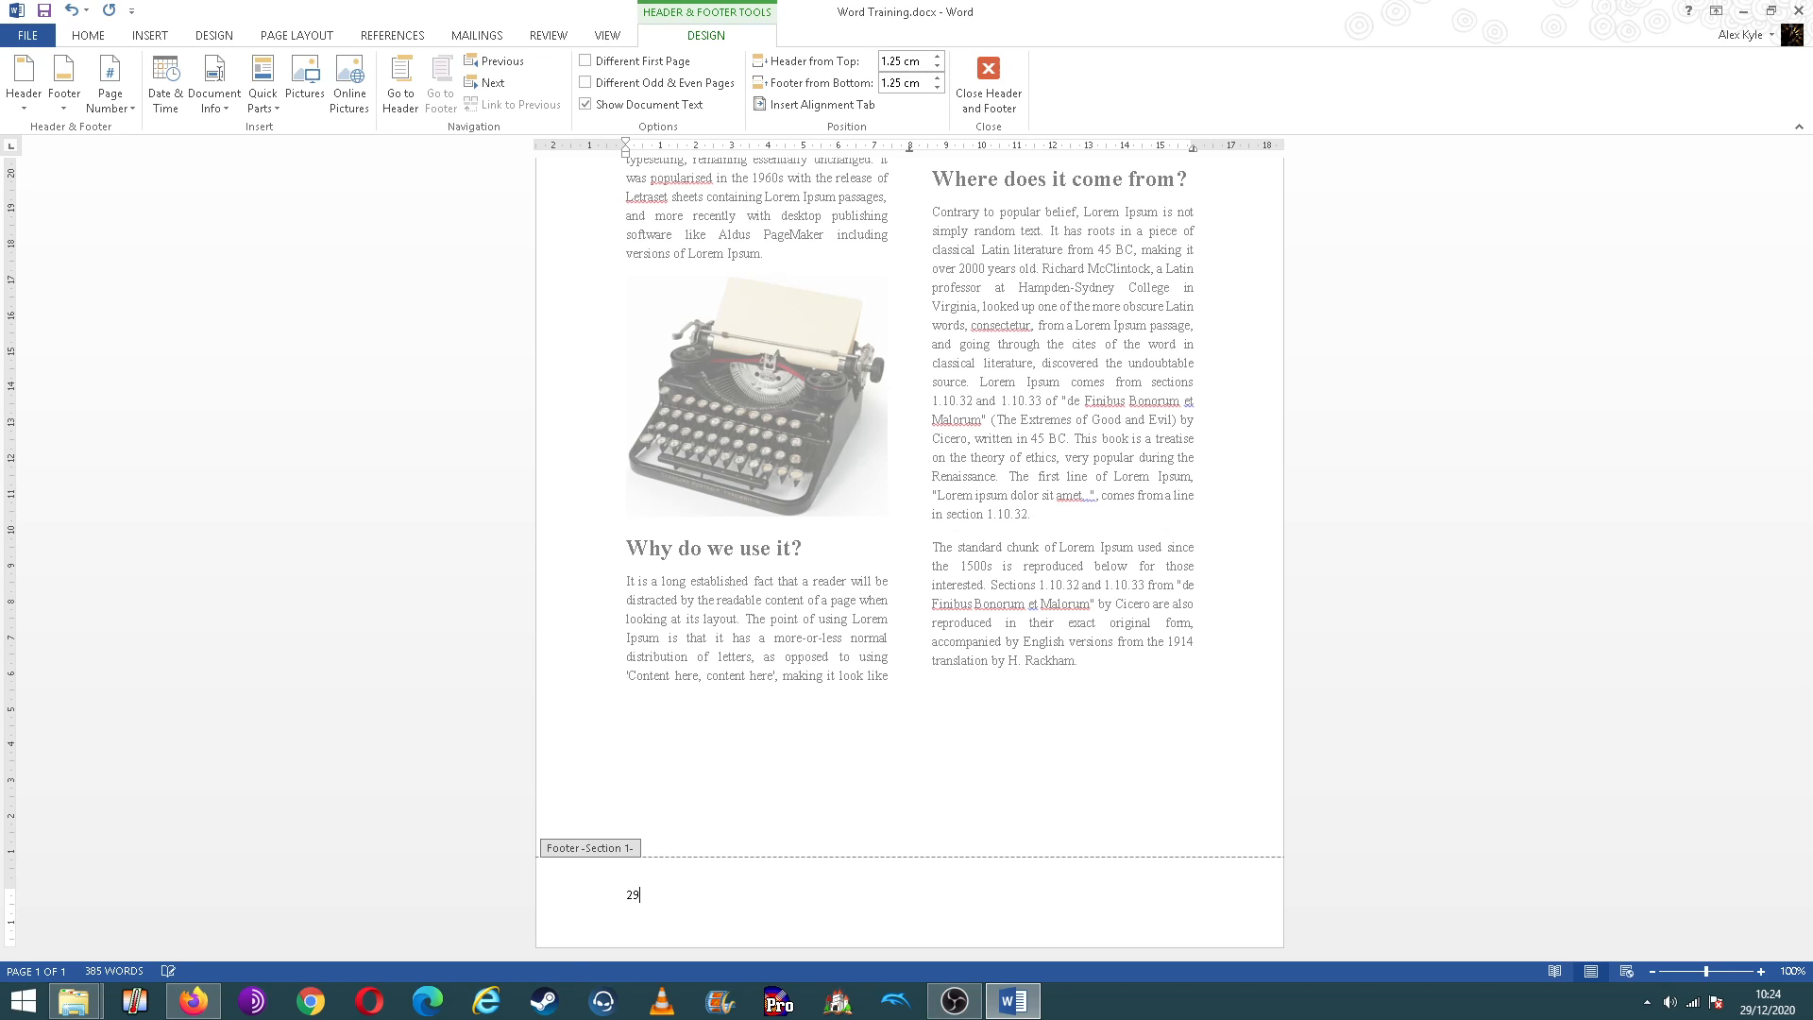
{"action": "type", "text": "/12/2020"}
{"action": "double_click", "coordinate": [891, 761]}
Step: Review the finished page from header to footer, including the title, columns and picture
{"action": "scroll", "coordinate": [1810, 506], "scroll_direction": "up", "scroll_amount": 5}
{"action": "scroll", "coordinate": [1811, 505], "scroll_direction": "up", "scroll_amount": 1}
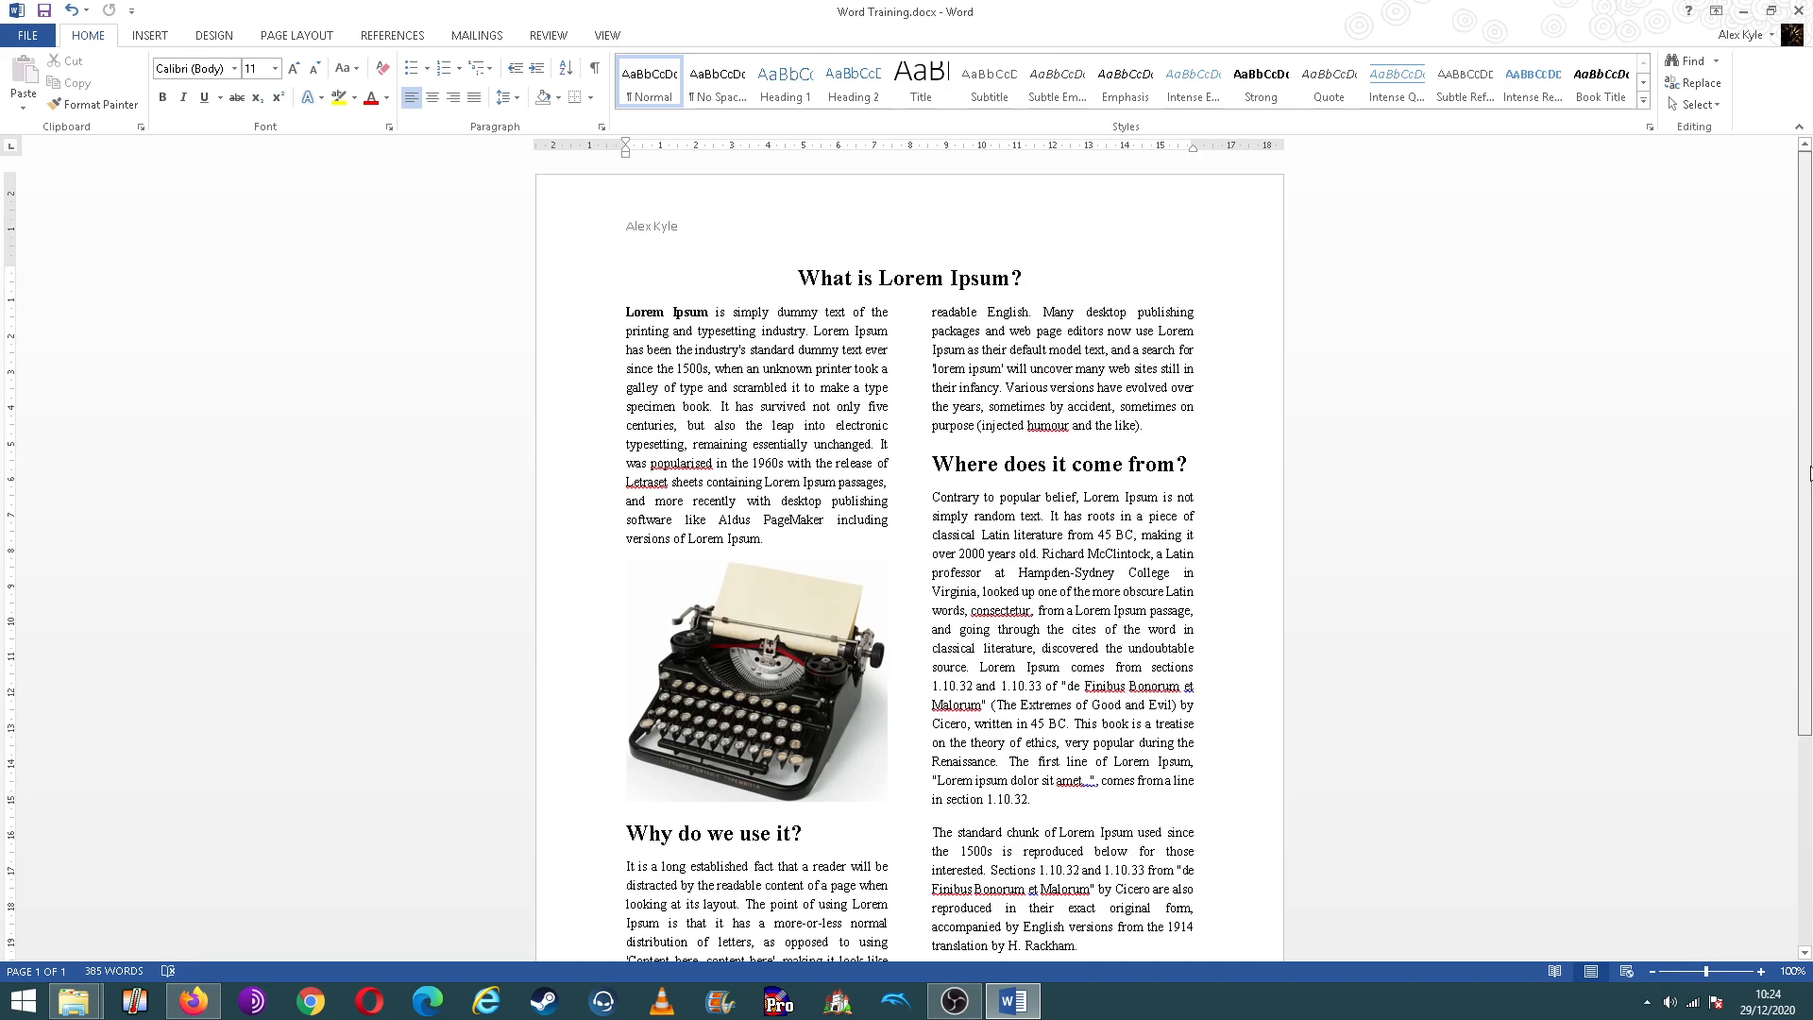
{"action": "scroll", "coordinate": [1811, 505], "scroll_direction": "down", "scroll_amount": 1}
{"action": "scroll", "coordinate": [1811, 505], "scroll_direction": "up", "scroll_amount": 1}
{"action": "scroll", "coordinate": [1811, 504], "scroll_direction": "down", "scroll_amount": 1}
{"action": "scroll", "coordinate": [1811, 505], "scroll_direction": "down", "scroll_amount": 4}
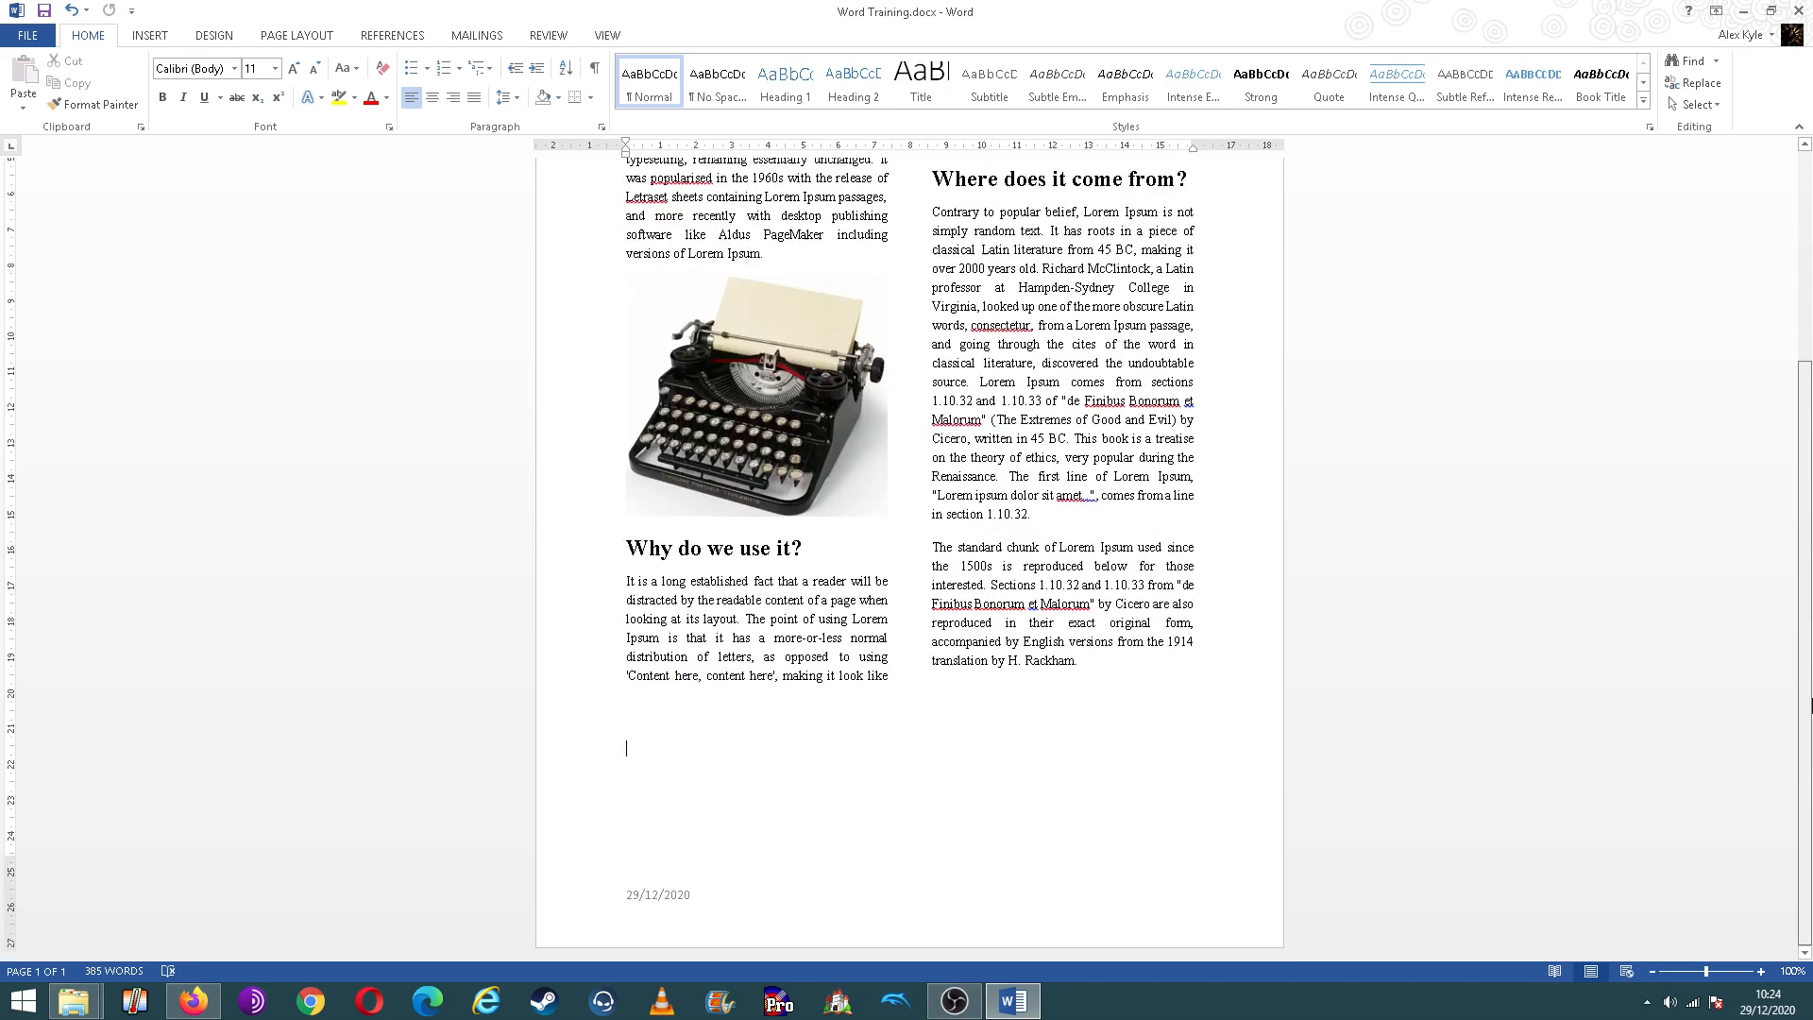
{"action": "scroll", "coordinate": [1811, 505], "scroll_direction": "up", "scroll_amount": 5}
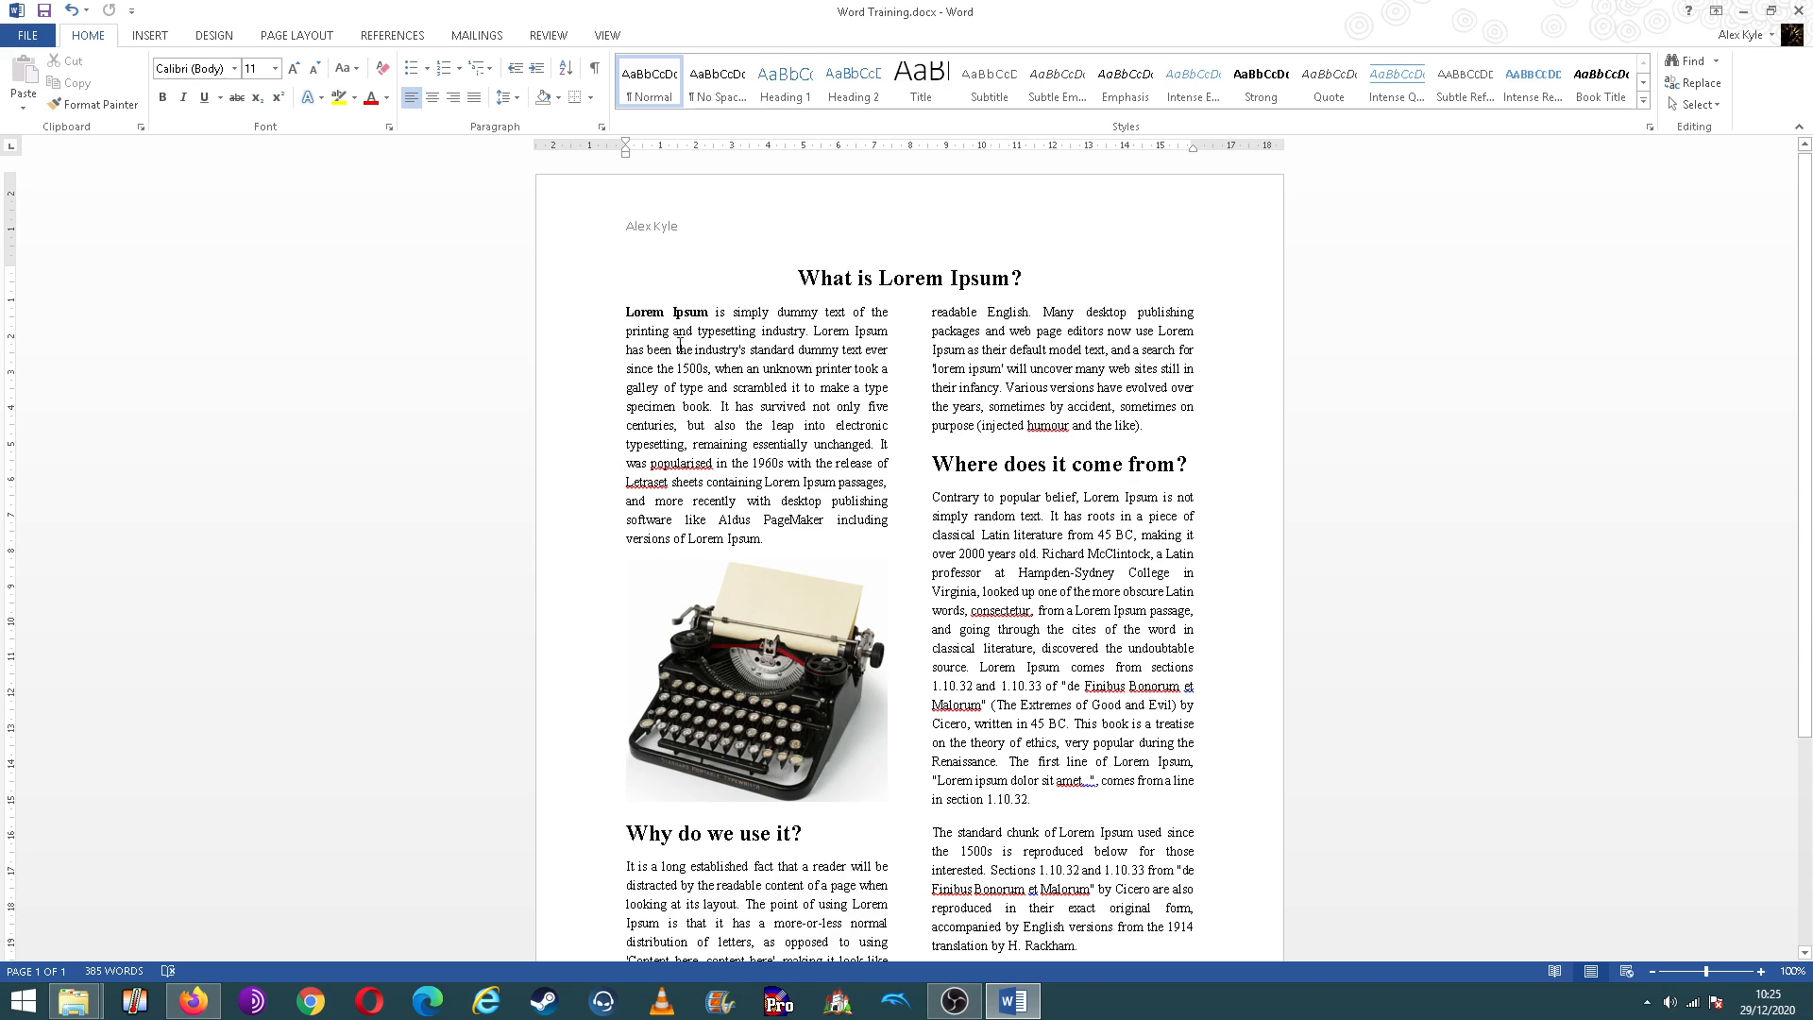
{"action": "left_click", "coordinate": [1027, 275]}
{"action": "mouse_move", "coordinate": [1804, 282]}
{"action": "left_mouse_down"}
{"action": "mouse_move", "coordinate": [1805, 382]}
{"action": "mouse_move", "coordinate": [1805, 274]}
{"action": "left_mouse_up"}
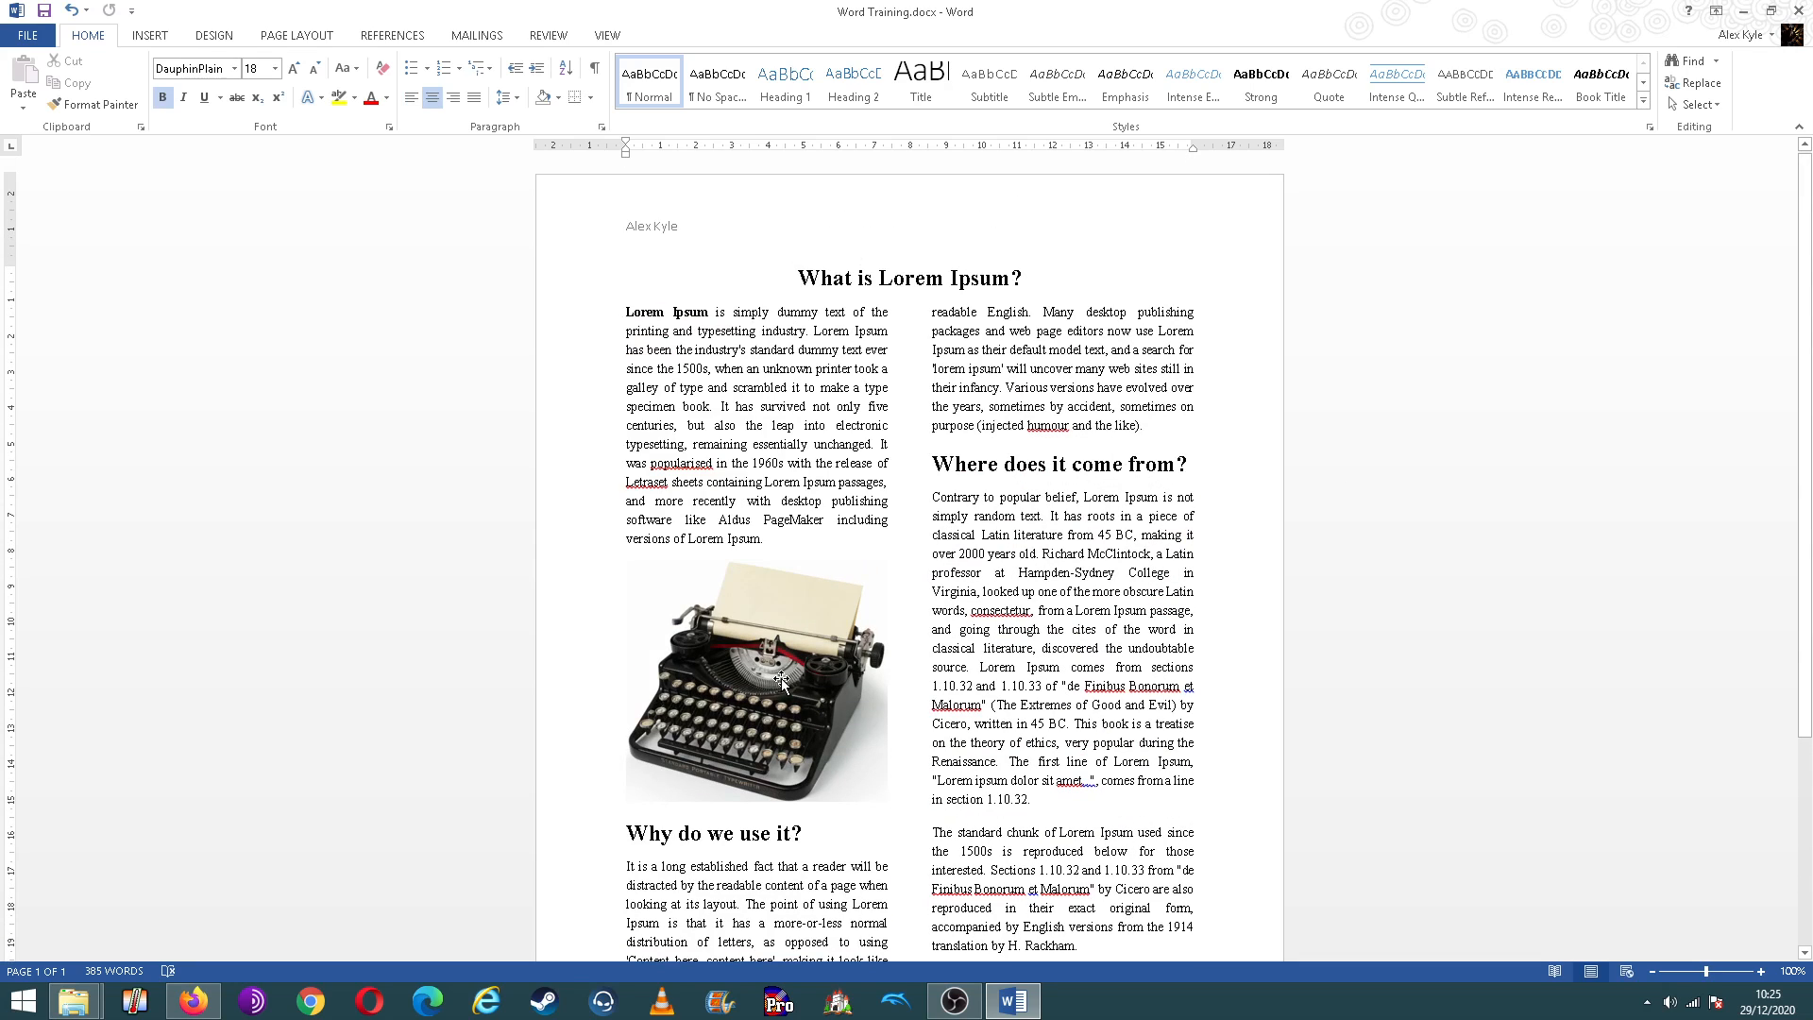
{"action": "left_click_drag", "start_coordinate": [1810, 608], "coordinate": [1811, 515]}
{"action": "left_click_drag", "start_coordinate": [1810, 578], "coordinate": [1810, 406]}
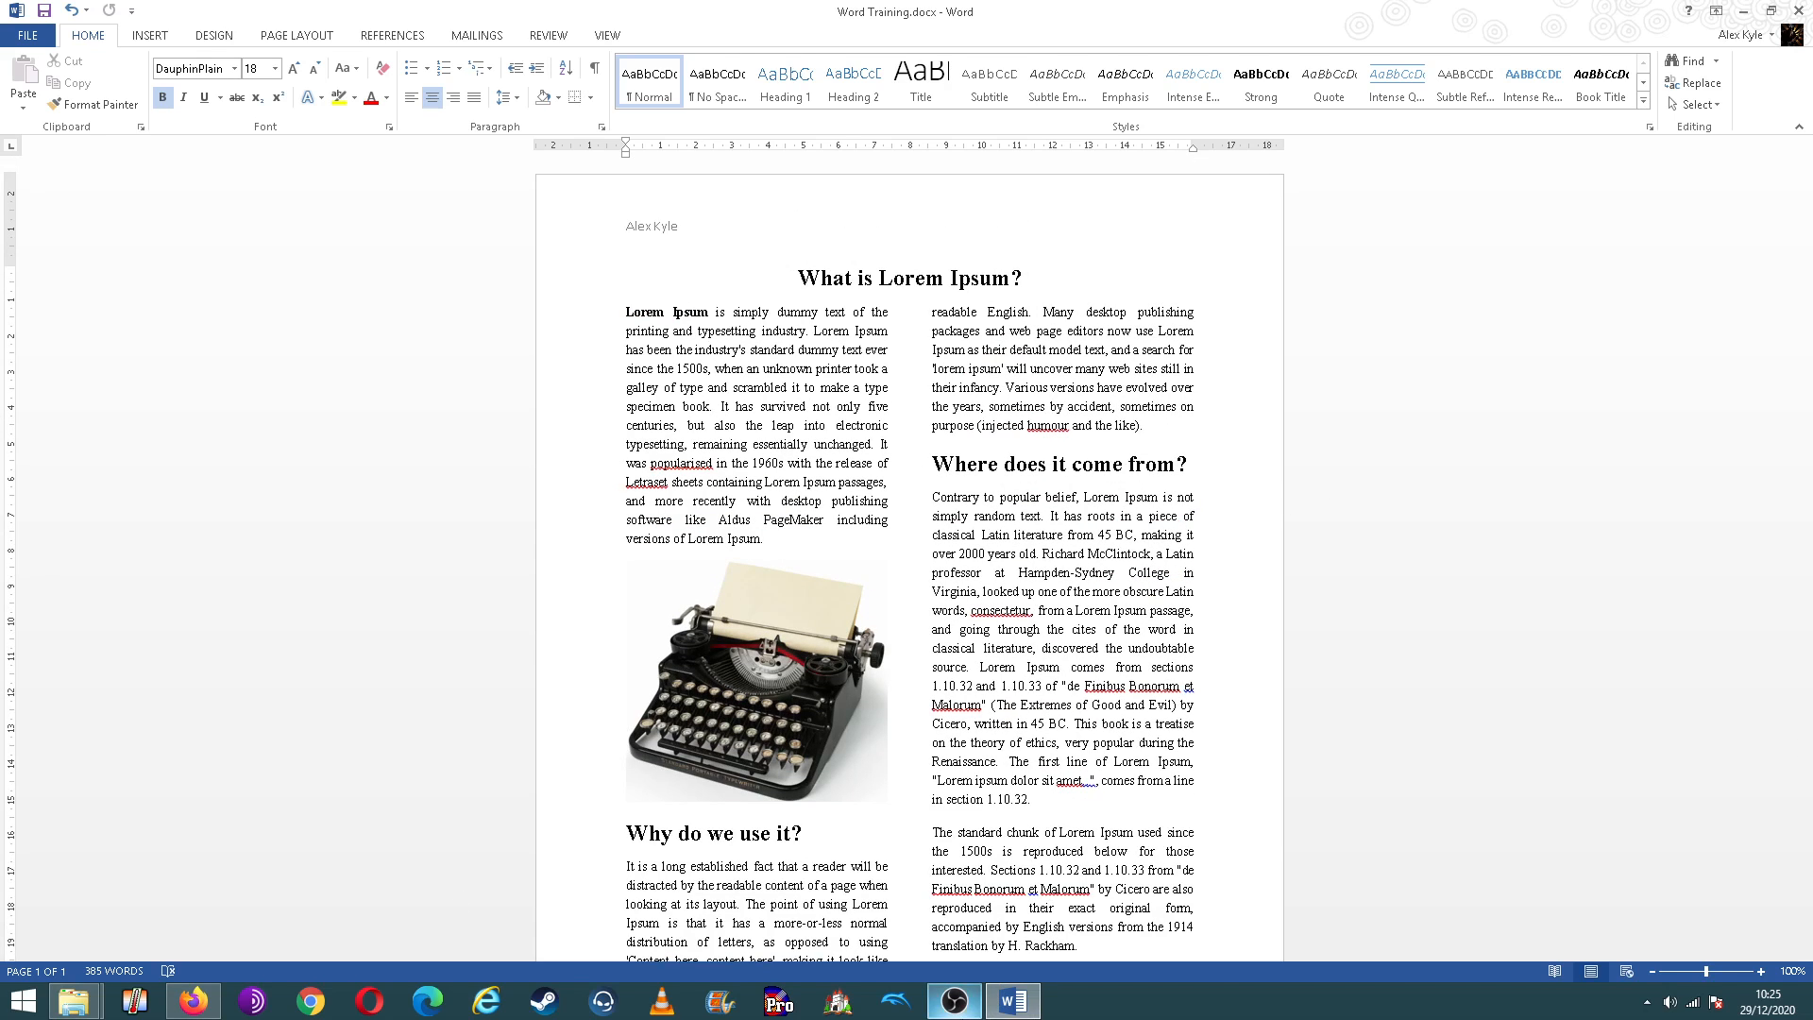
{"action": "left_click", "coordinate": [953, 1001]}
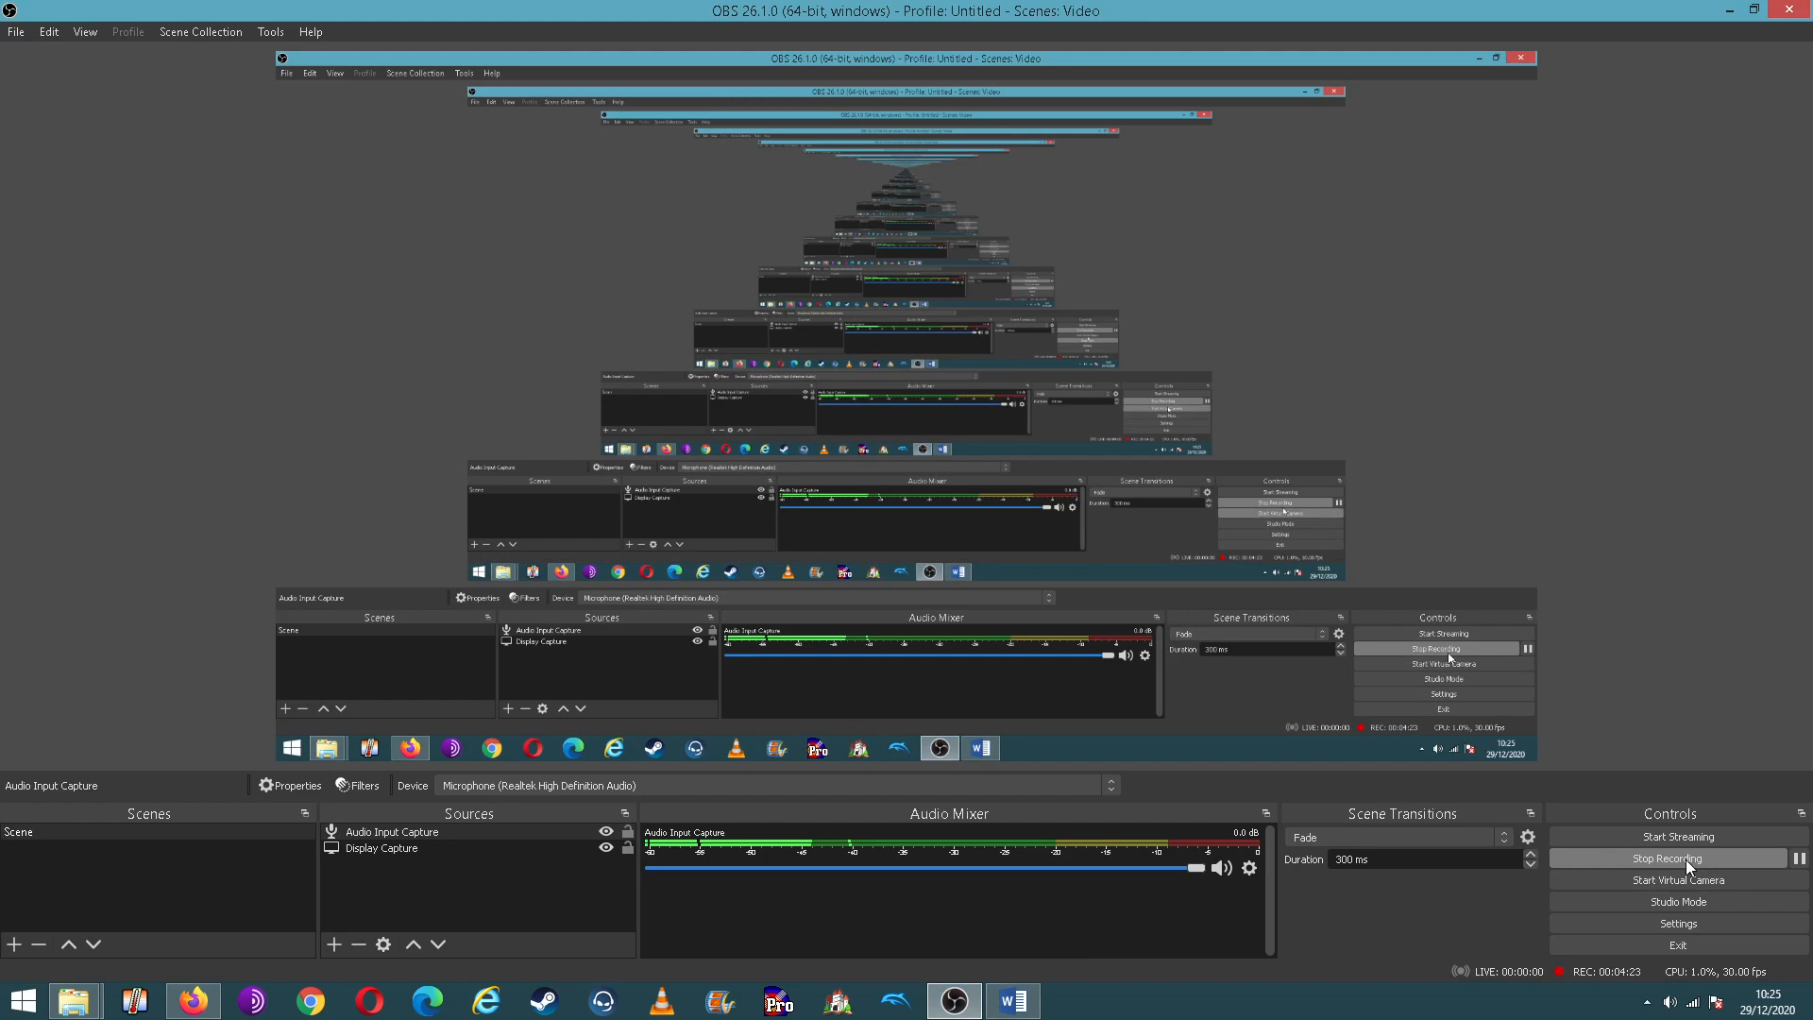